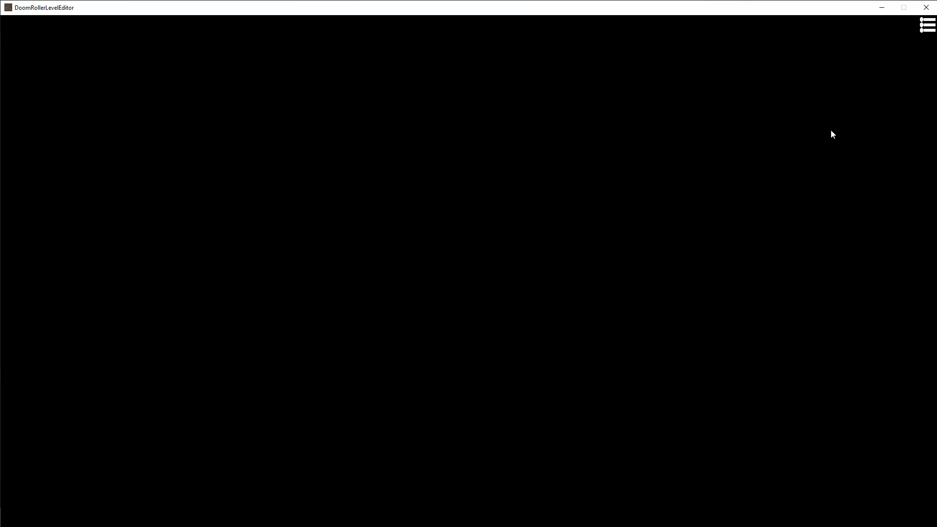
Lay a horizontal row of four adjoining 10 x 10 floor blocks in the empty level
left_click(927, 27)
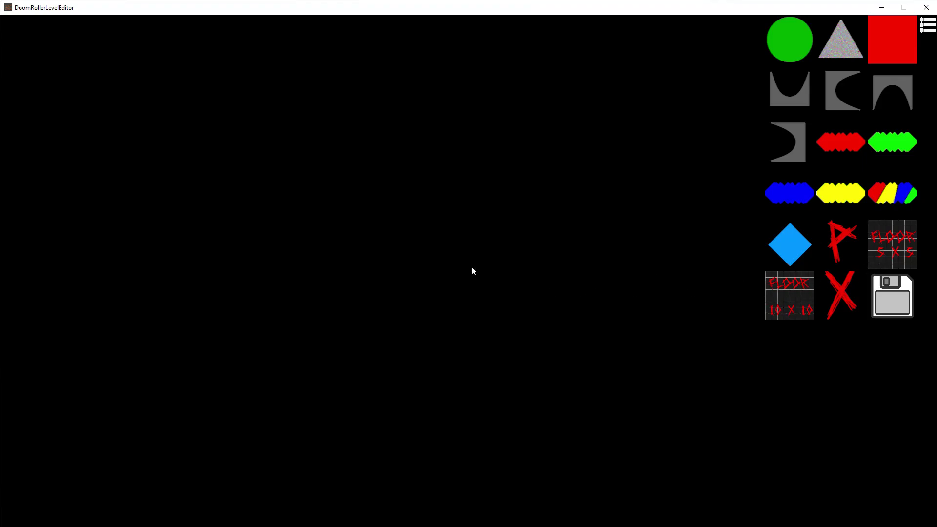
left_click(204, 272)
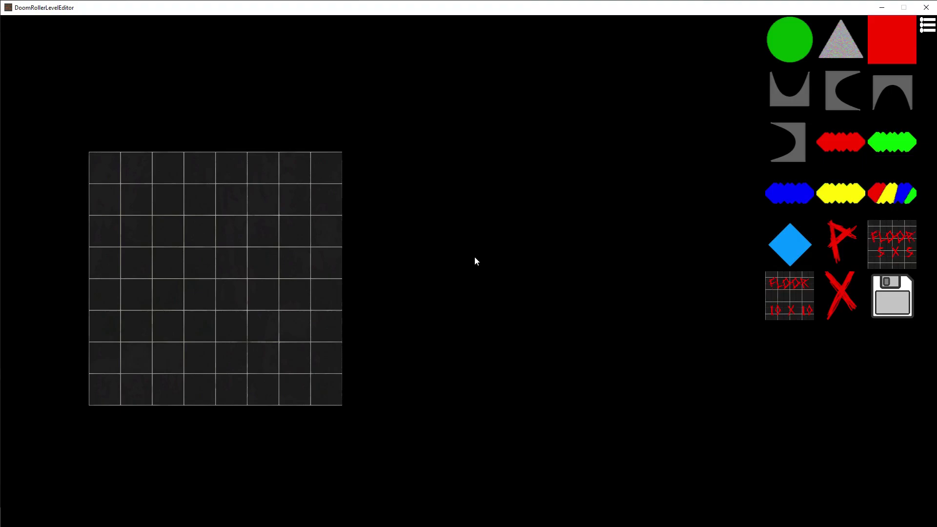
left_click(474, 261)
scroll(525, 232, "down", 2)
scroll(514, 238, "down", 4)
scroll(518, 242, "up", 4)
scroll(556, 271, "down", 4)
scroll(562, 276, "down", 1)
scroll(555, 272, "up", 1)
left_click(561, 284)
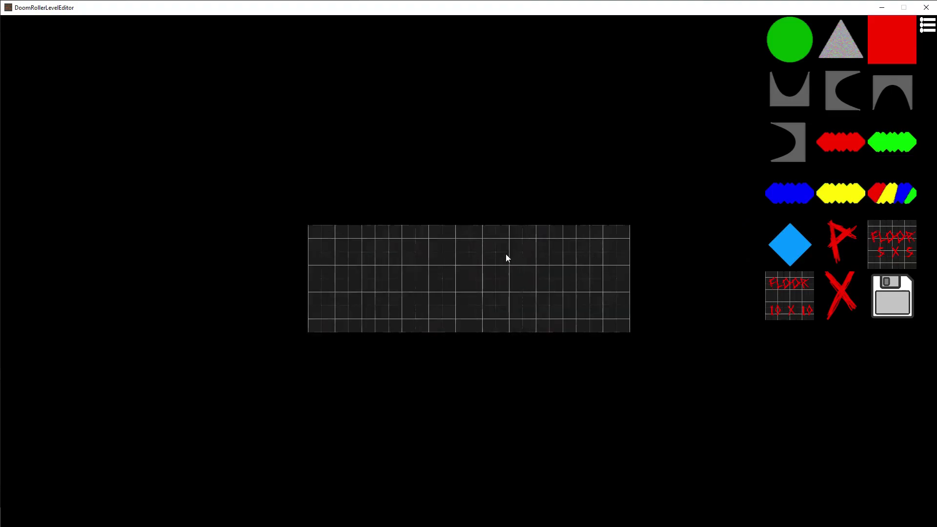
left_click_drag(559, 198, 637, 222)
left_click(702, 277)
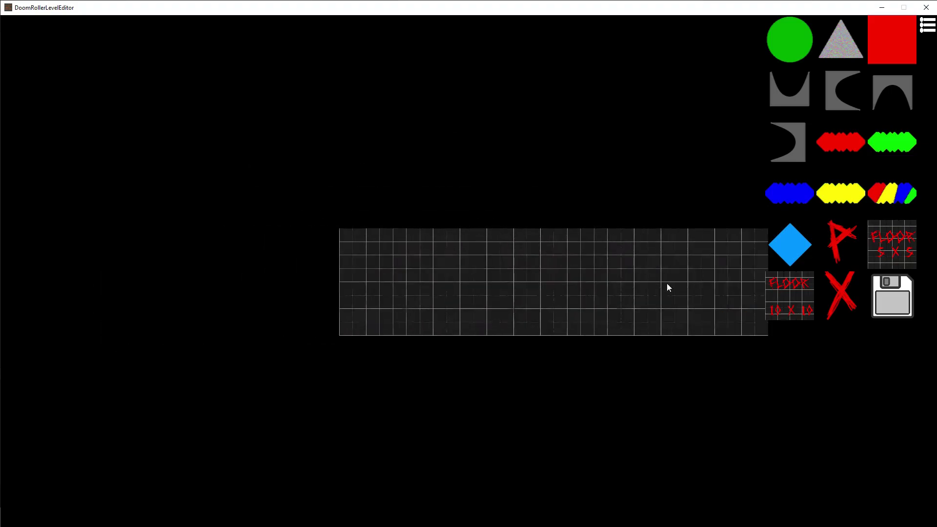
Extend the floor into a solid rectangle 13 blocks wide and three blocks high
scroll(664, 284, "down", 3)
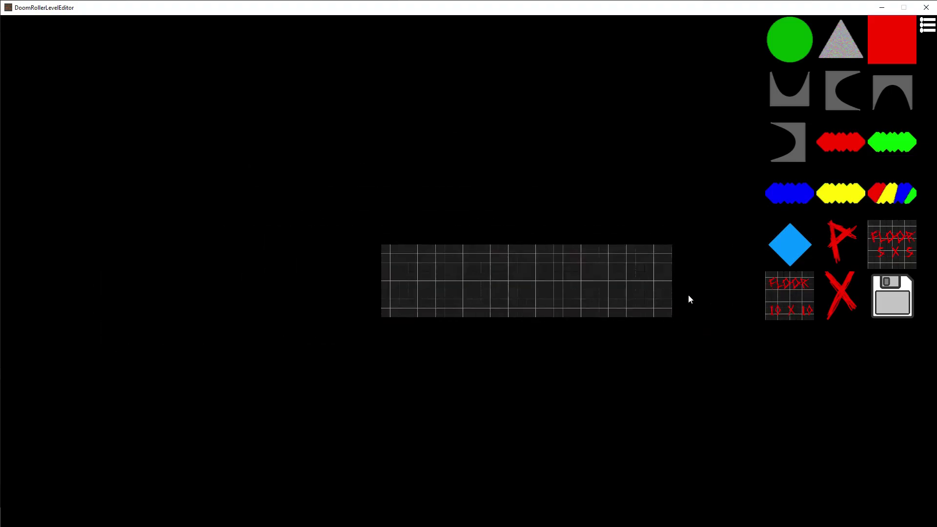
mouse_move(691, 293)
left_mouse_down()
mouse_move(696, 281)
mouse_move(122, 428)
mouse_move(48, 431)
left_mouse_up()
middle_click_drag(317, 328, 198, 331)
mouse_move(659, 287)
left_mouse_down()
mouse_move(653, 280)
mouse_move(661, 414)
left_mouse_up()
left_click(663, 419)
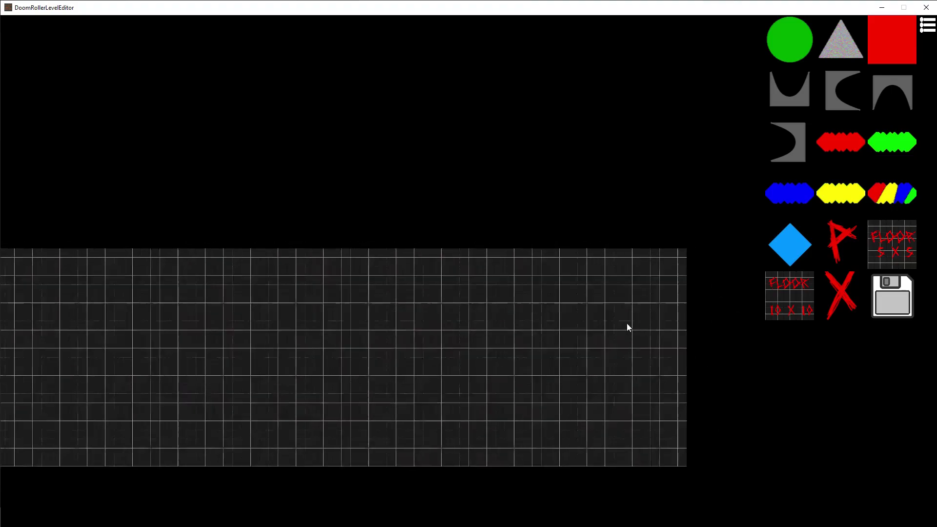
left_click(596, 296)
left_click(608, 337)
Place the red P marker in the first block of the floor's middle row
middle_click_drag(642, 242, 765, 200)
middle_click_drag(376, 205, 533, 203)
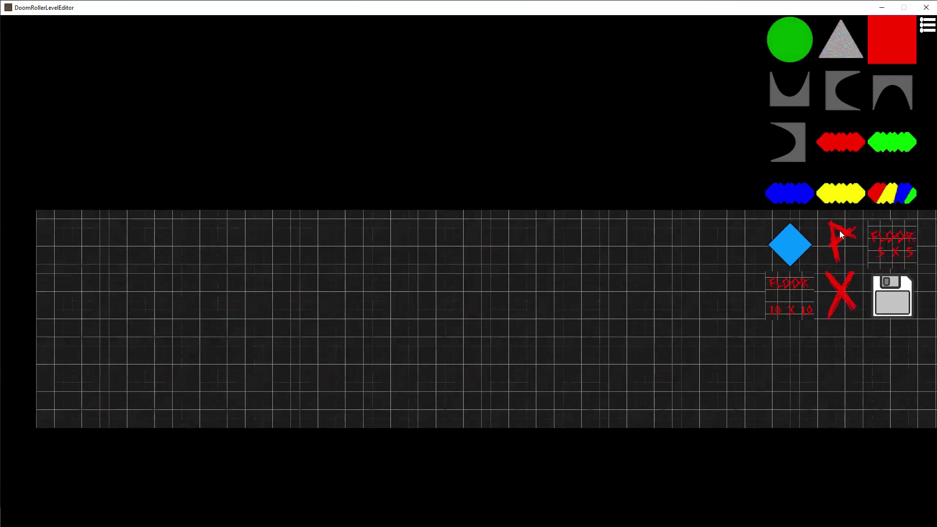
middle_click_drag(434, 261, 589, 230)
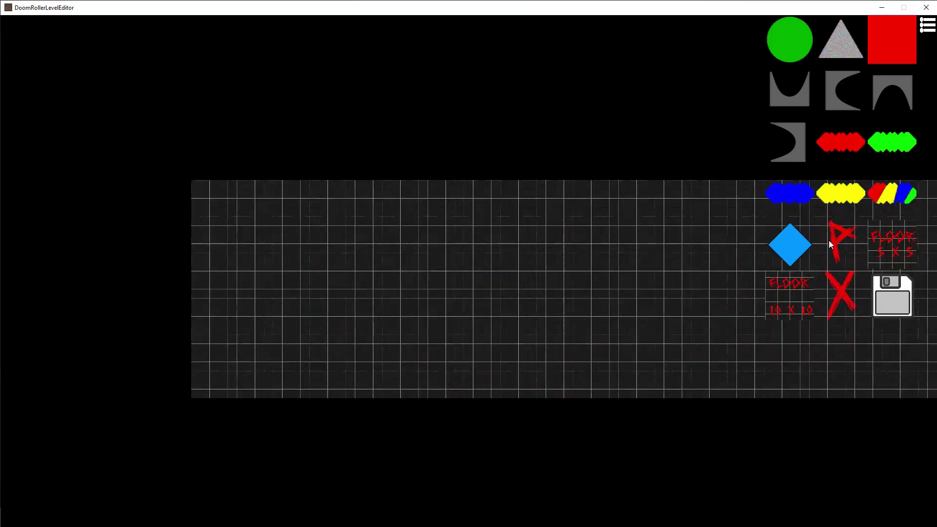
key("a")
key("s")
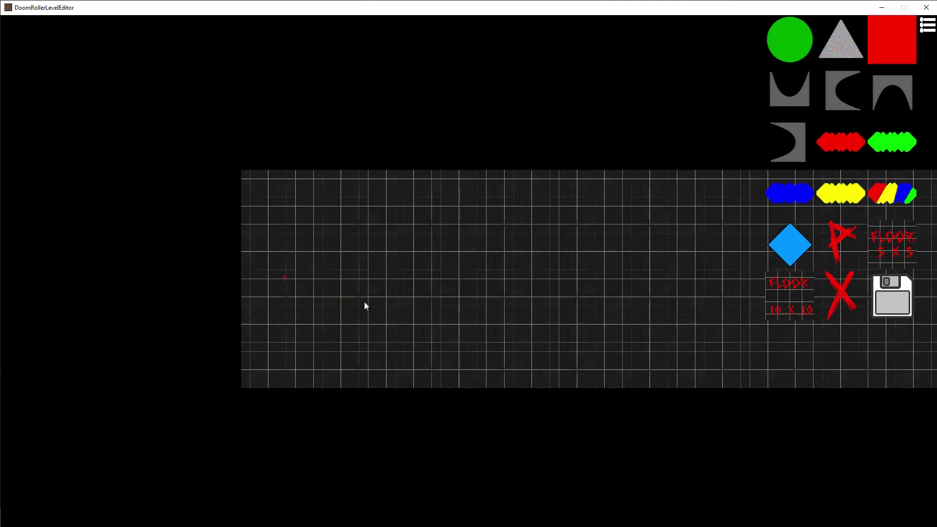
middle_click_drag(581, 183, 460, 195)
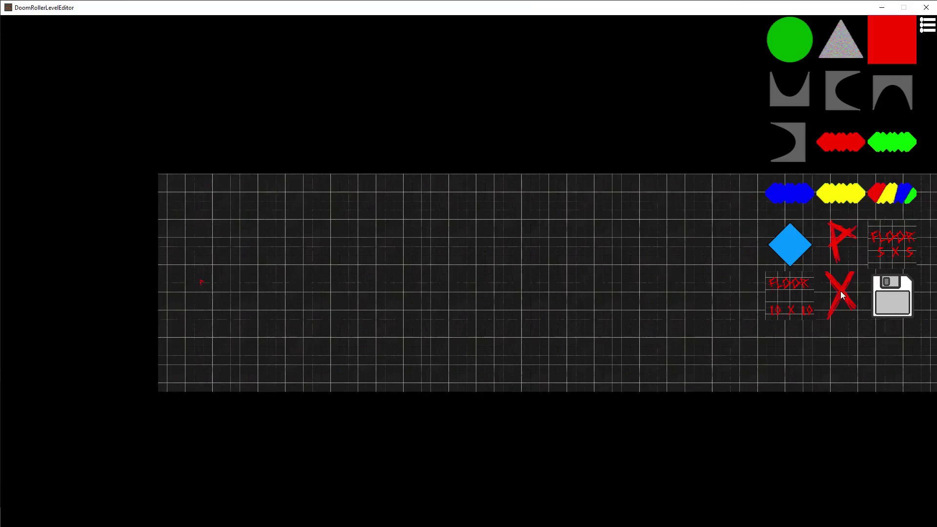
middle_click_drag(248, 291, 478, 294)
scroll(302, 289, "up", 4)
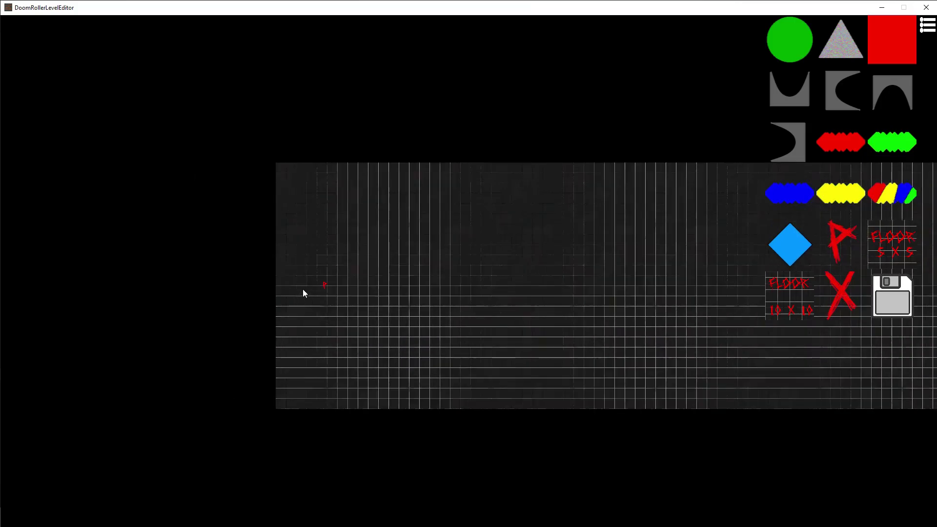
scroll(292, 299, "up", 4)
middle_click_drag(214, 264, 543, 222)
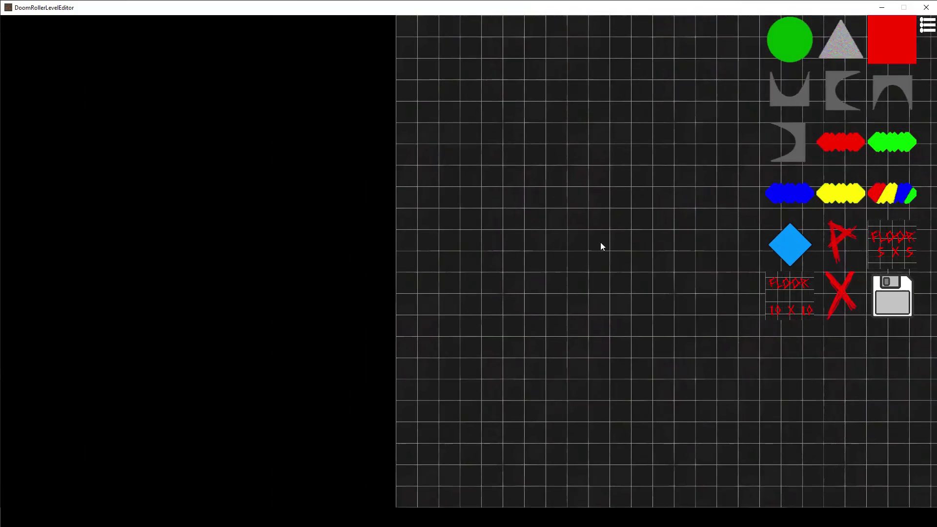
scroll(596, 260, "down", 5)
middle_click_drag(560, 196, 411, 230)
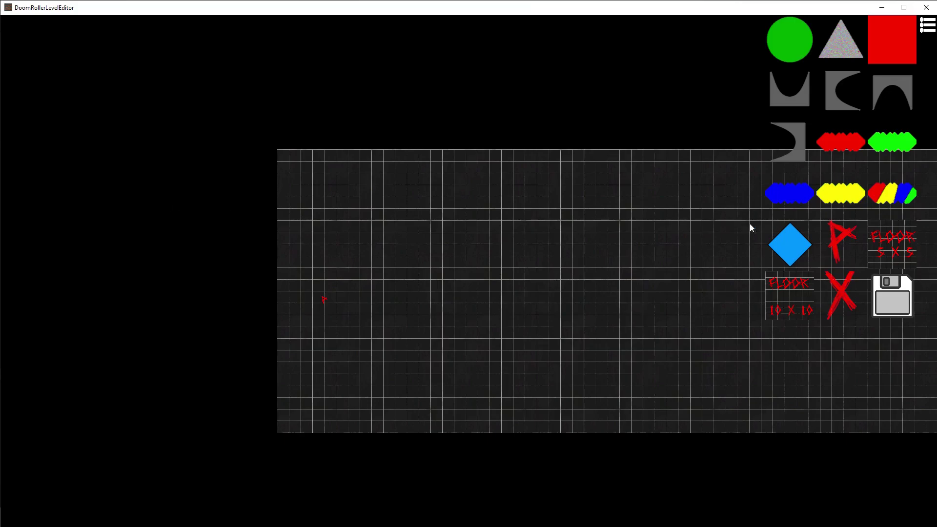
left_click(639, 222)
scroll(569, 258, "down", 1)
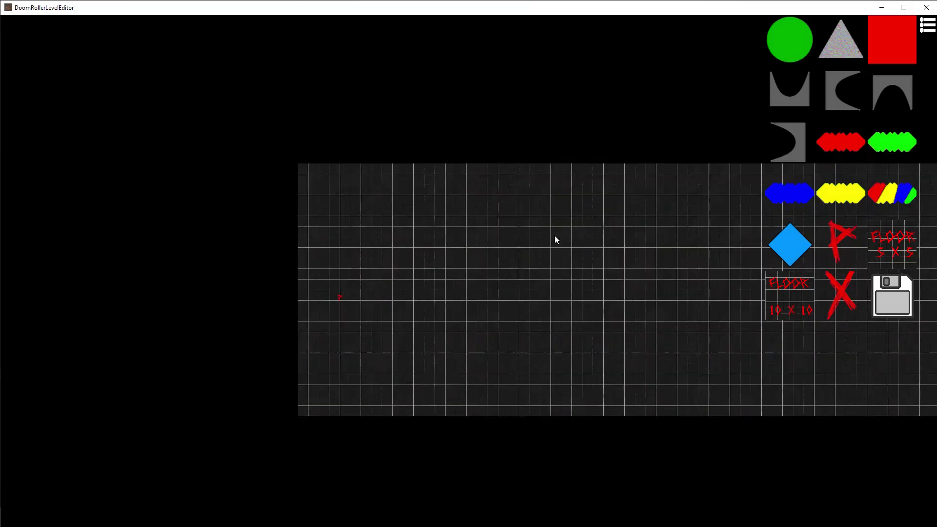
middle_click_drag(526, 230, 427, 229)
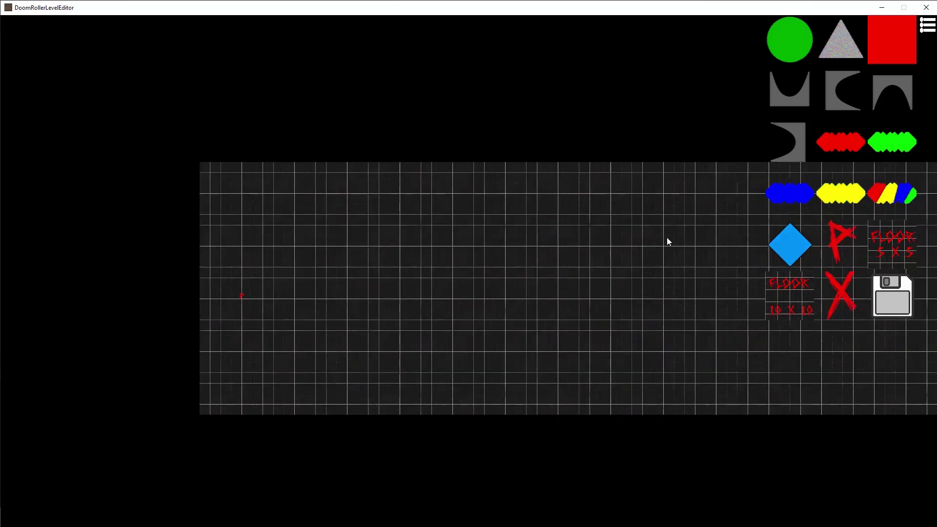
key("d")
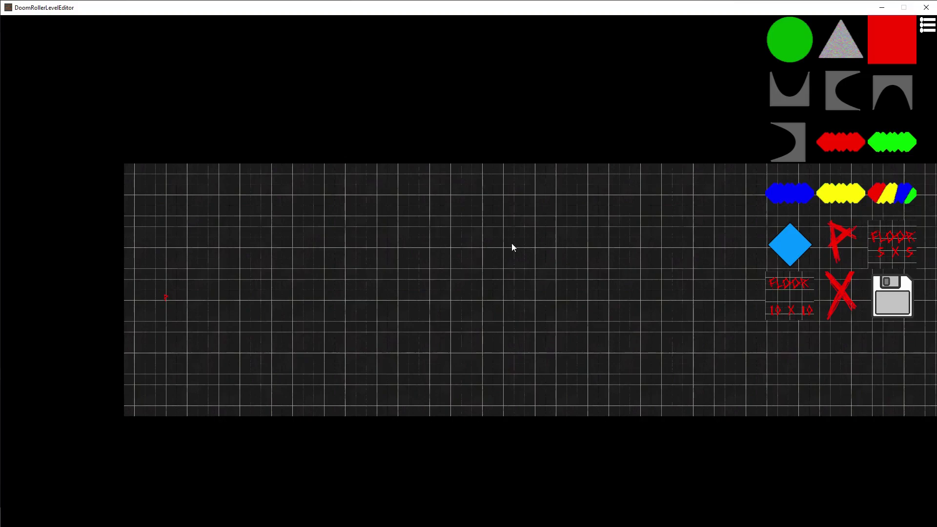
middle_click_drag(530, 242, 591, 237)
middle_click_drag(533, 248, 472, 231)
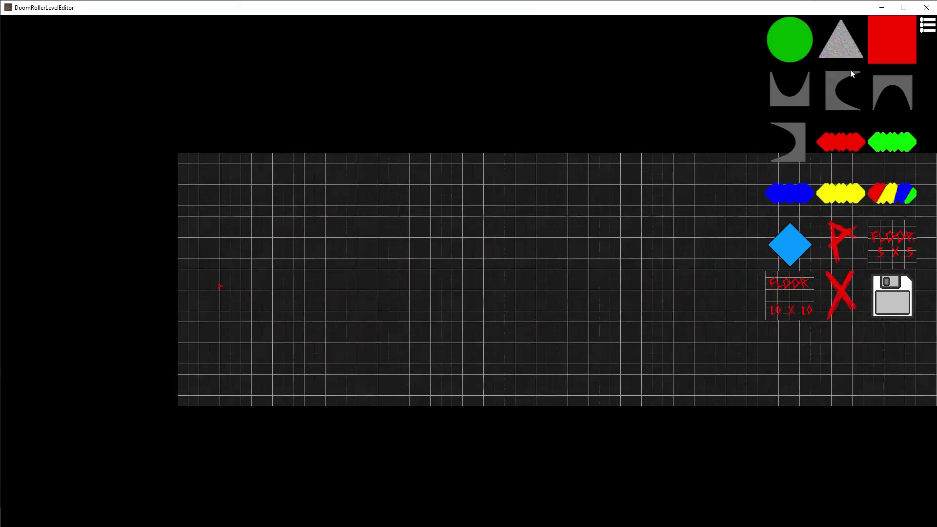
middle_click_drag(287, 234, 369, 231)
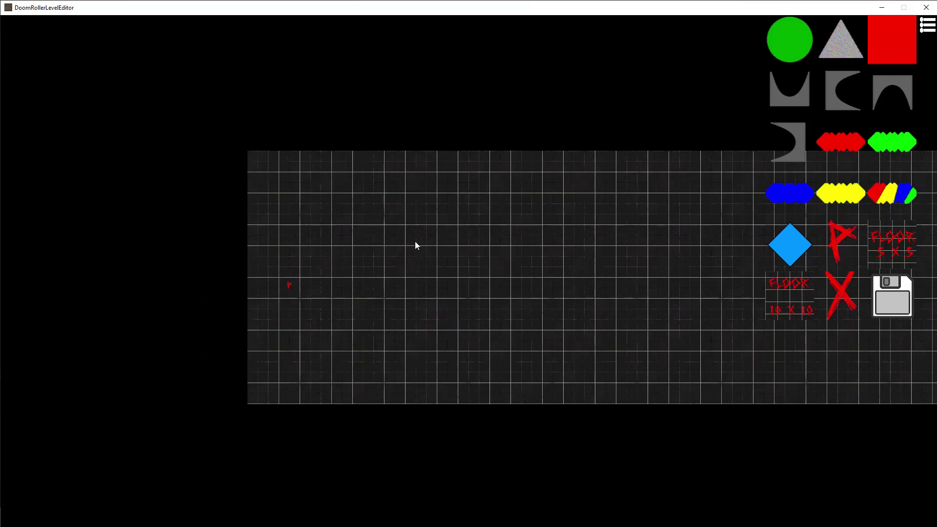
mouse_move(555, 230)
middle_mouse_down()
mouse_move(564, 223)
mouse_move(553, 228)
middle_mouse_up()
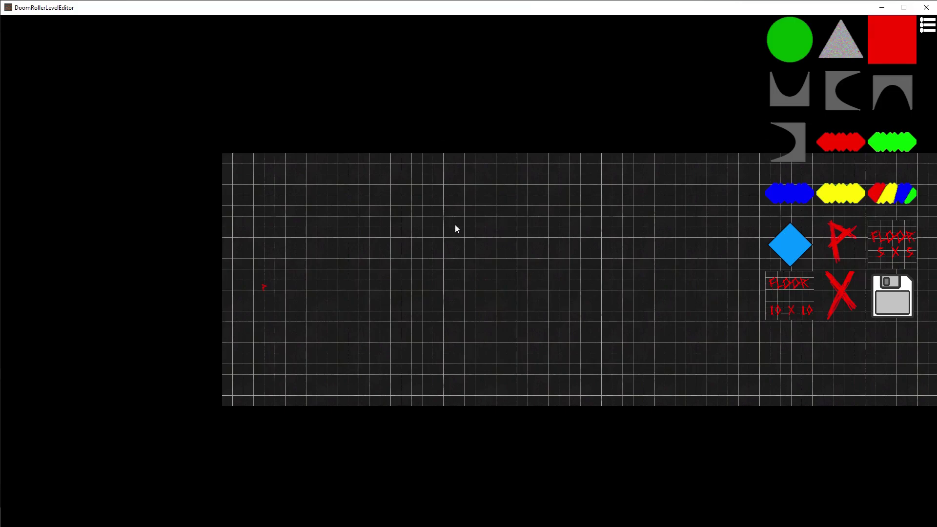
middle_click_drag(455, 225, 521, 238)
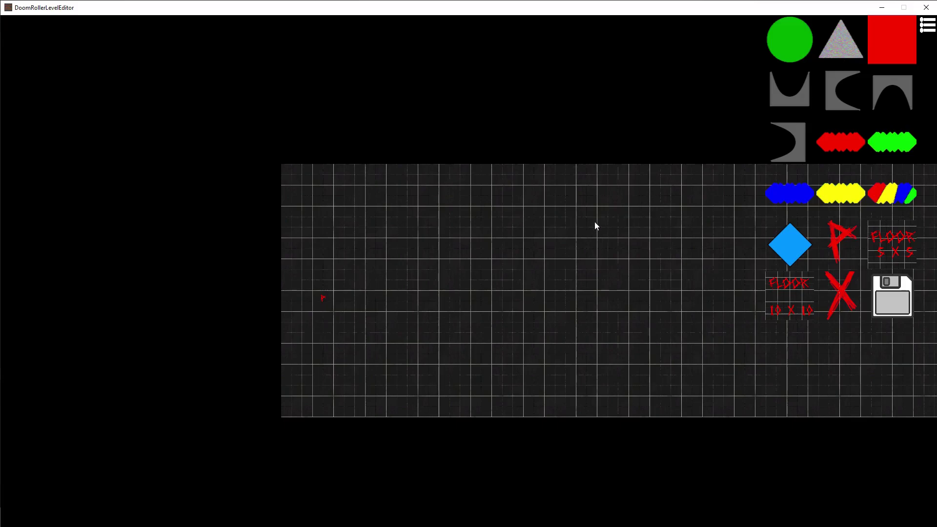
Place nine green circles in a horizontal line along the floor's upper row of blocks
middle_click_drag(547, 229, 636, 227)
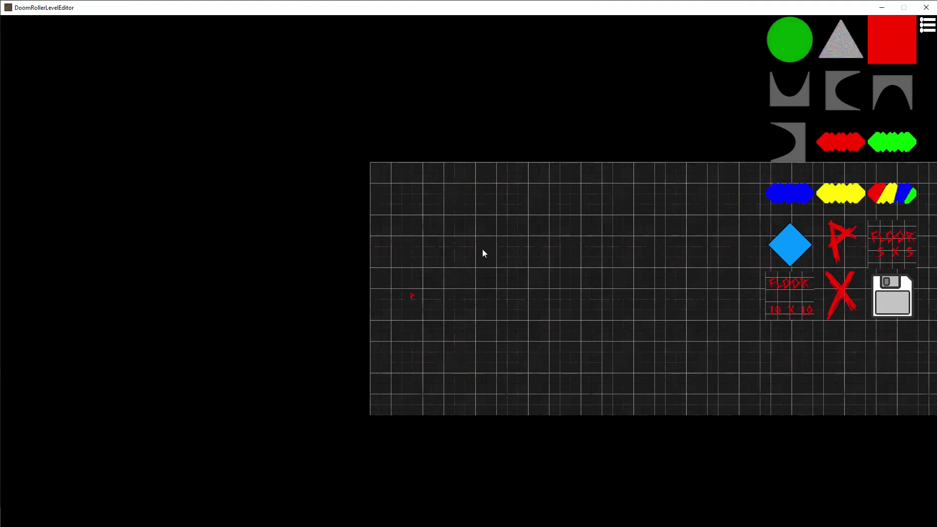
left_click(462, 214)
left_click(539, 214)
middle_click_drag(572, 209, 512, 201)
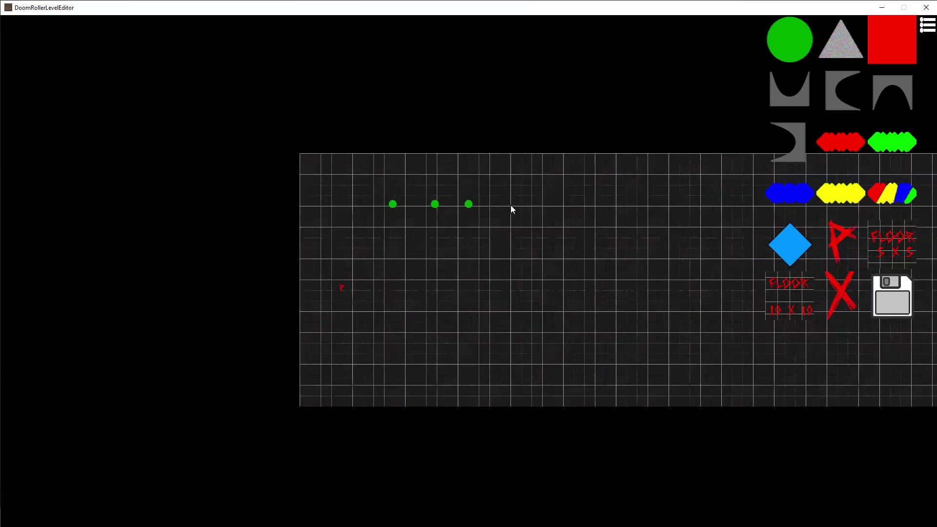
left_click(503, 205)
middle_click_drag(714, 206, 508, 226)
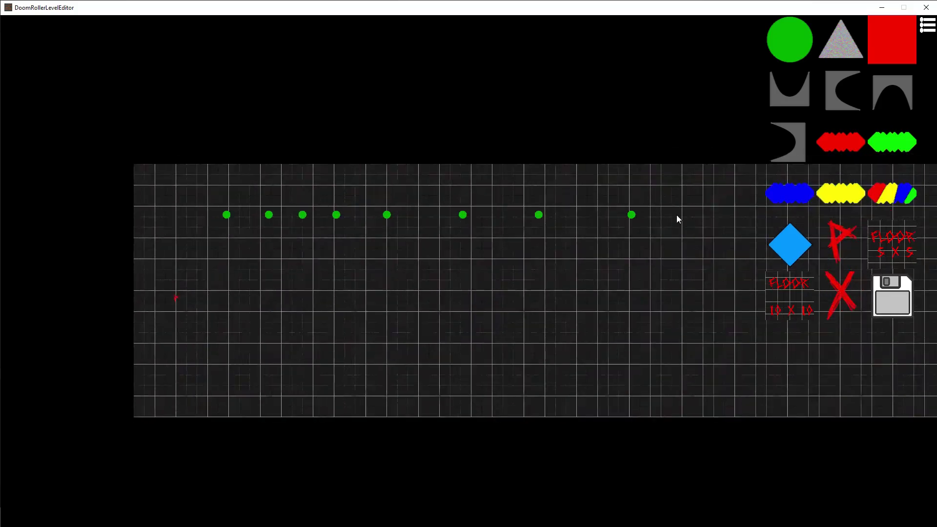
middle_click_drag(509, 86, 642, 111)
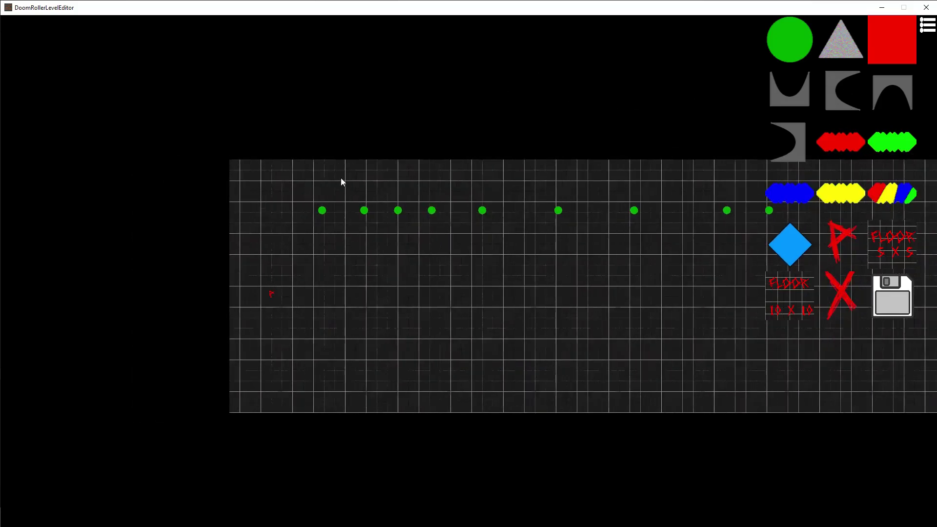
Delete the middle-row floor block beneath the first green circles and fill the gap with a 10 x 10 floor block
middle_click_drag(341, 179, 400, 216)
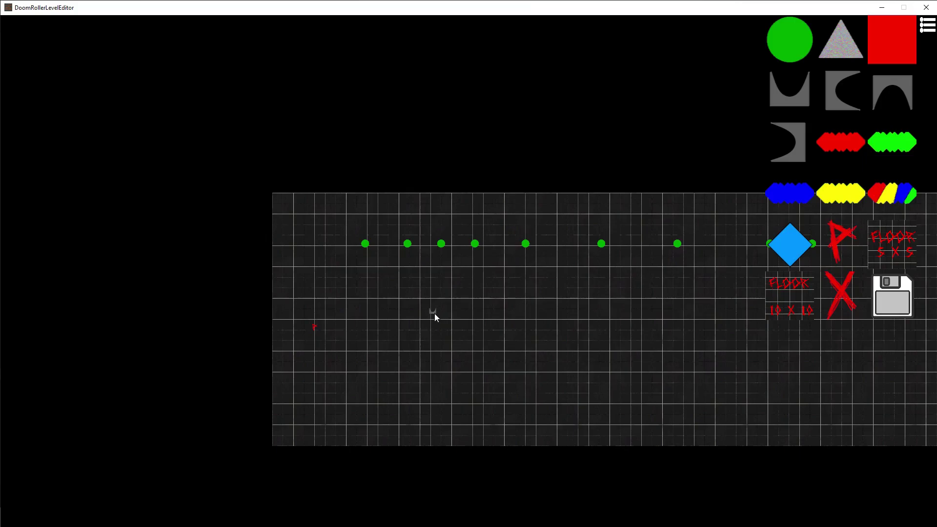
left_click(434, 313)
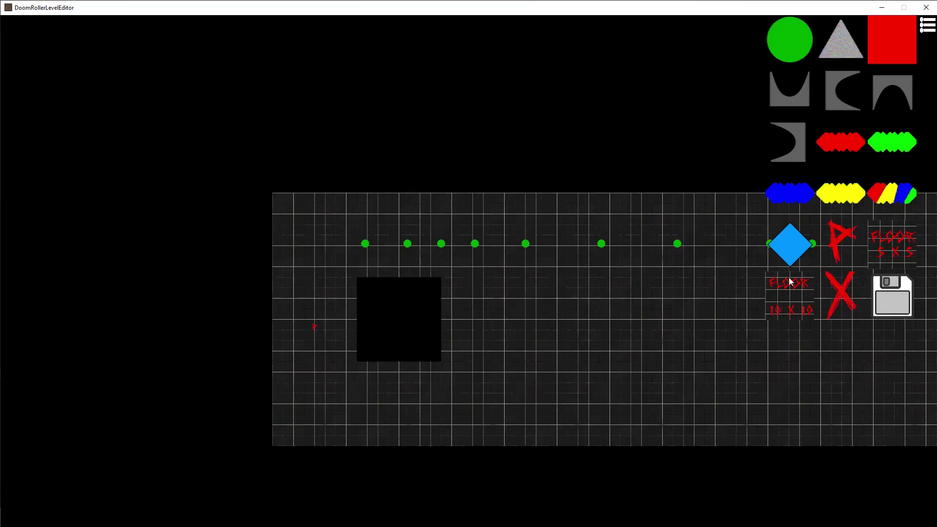
left_click(395, 312)
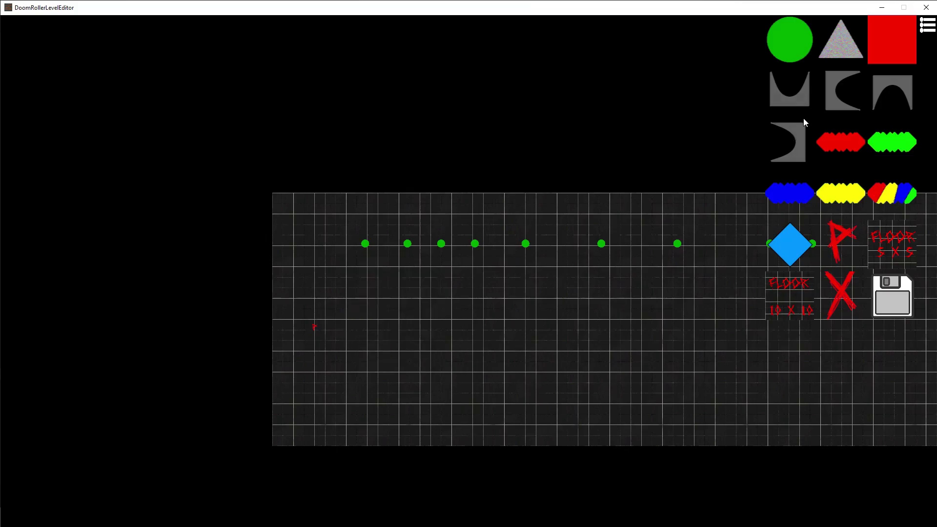
Examine the floor's upper edge from end to end and the layout of the whole floor
middle_click_drag(243, 170, 190, 184)
middle_click_drag(500, 199, 390, 201)
middle_click_drag(509, 217, 390, 220)
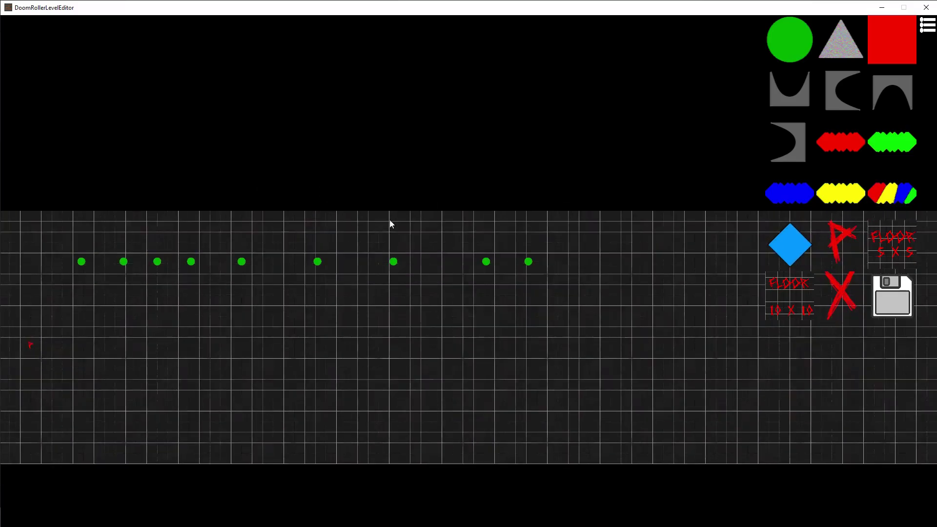
key("Left")
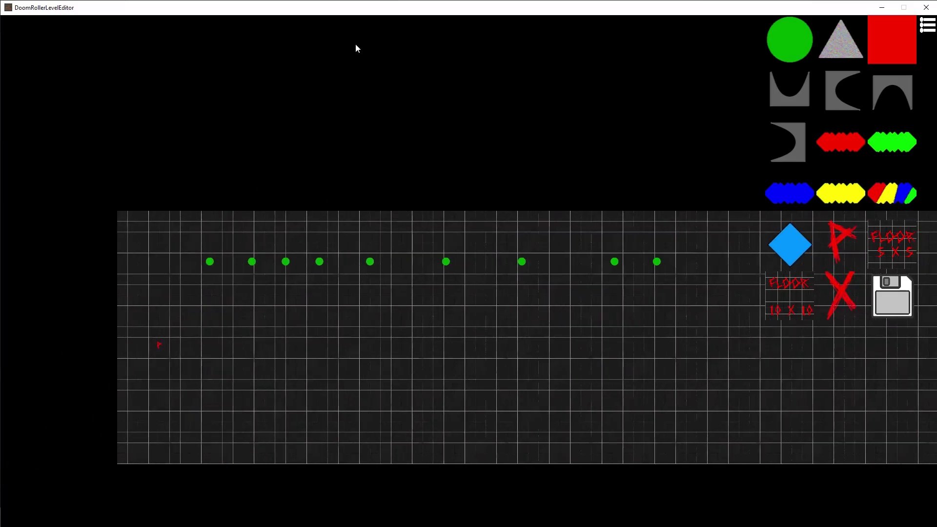
middle_click_drag(329, 201, 467, 202)
middle_click_drag(370, 220, 467, 225)
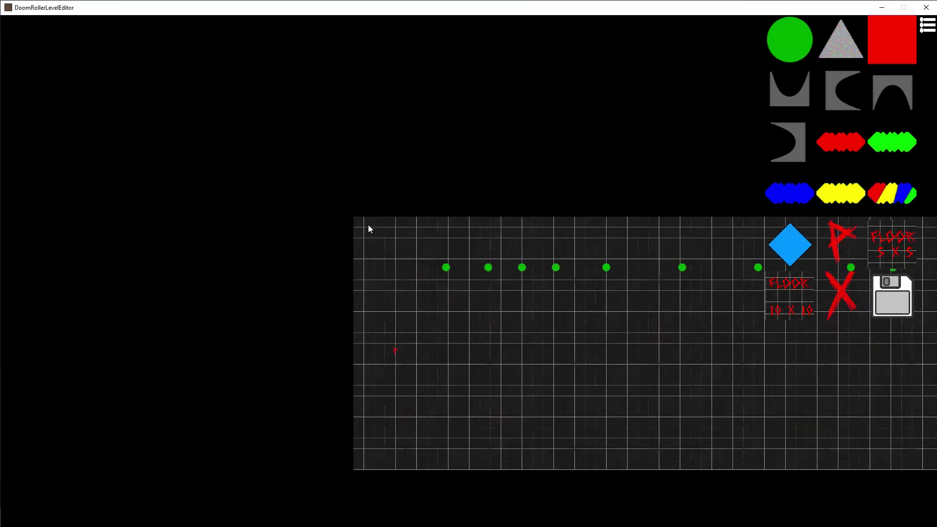
middle_click_drag(368, 225, 404, 227)
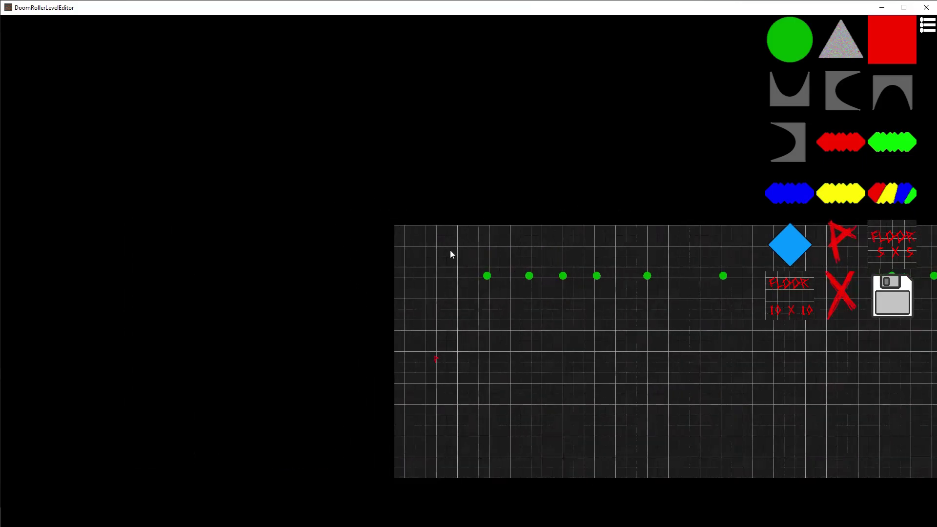
middle_click_drag(560, 207, 486, 209)
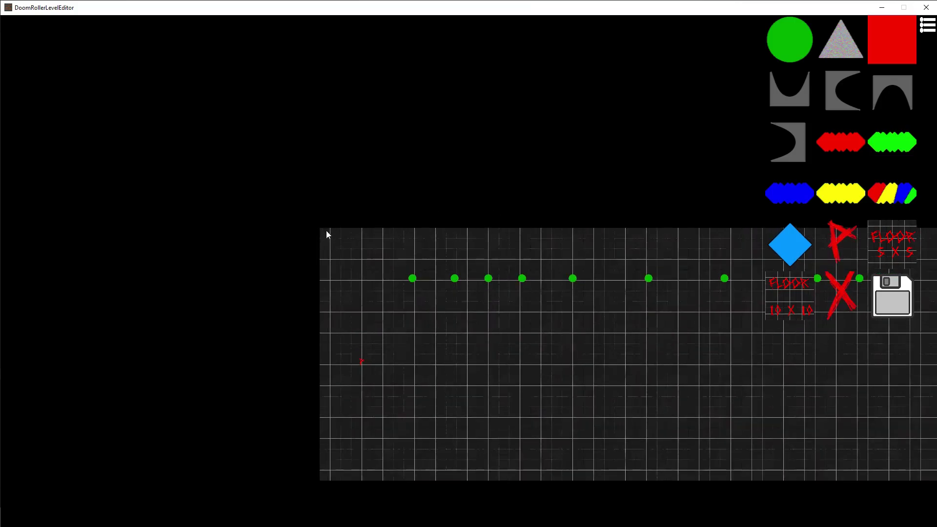
middle_click_drag(530, 216, 583, 228)
scroll(521, 224, "down", 1)
middle_click_drag(520, 224, 638, 219)
scroll(558, 235, "up", 1)
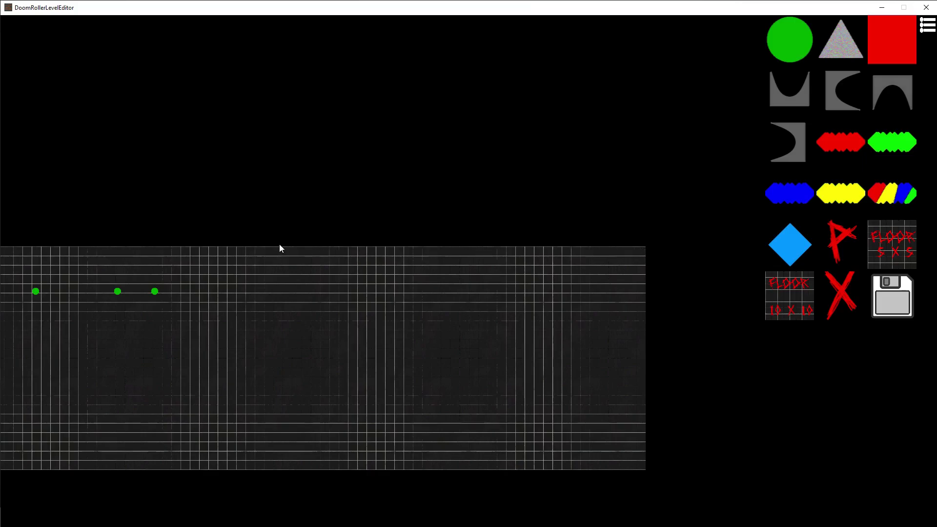
scroll(512, 267, "down", 5)
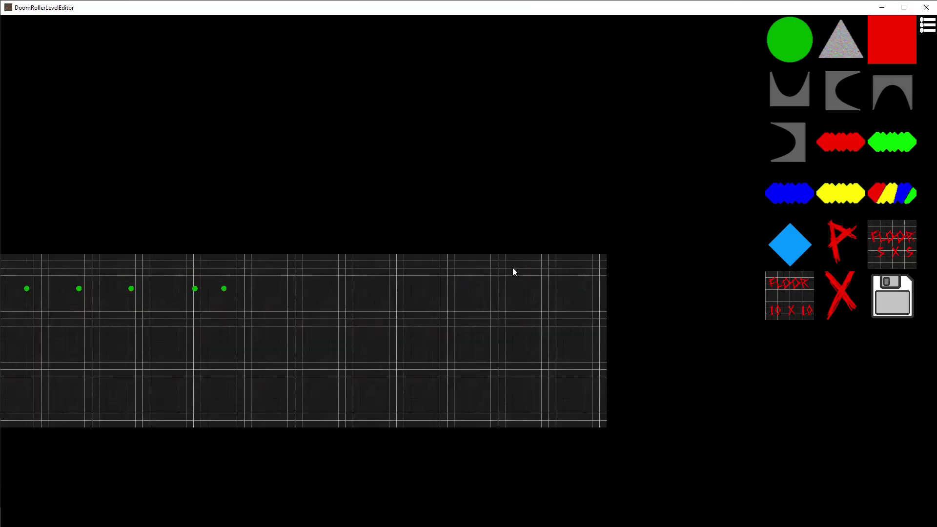
scroll(508, 279, "down", 4)
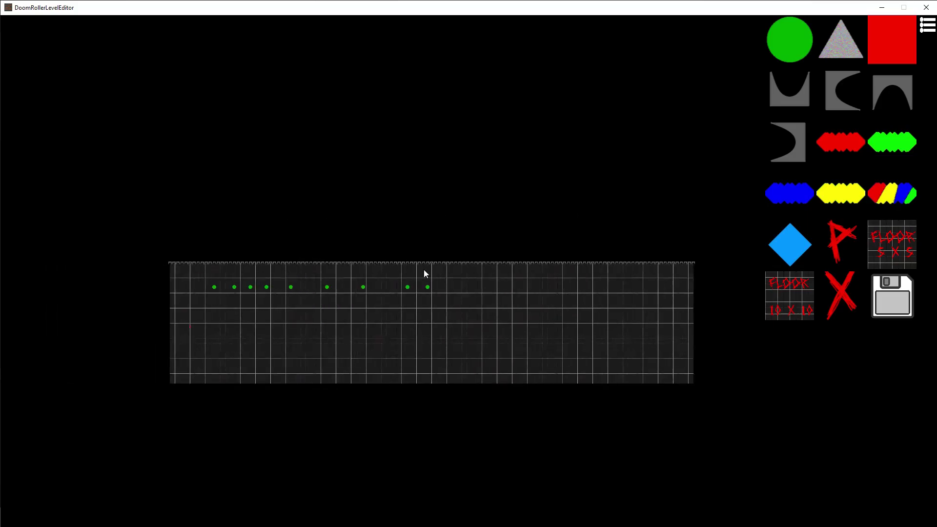
Place green circles in the gaps of the wall along the floor's upper edge
scroll(439, 268, "up", 2)
scroll(444, 276, "up", 2)
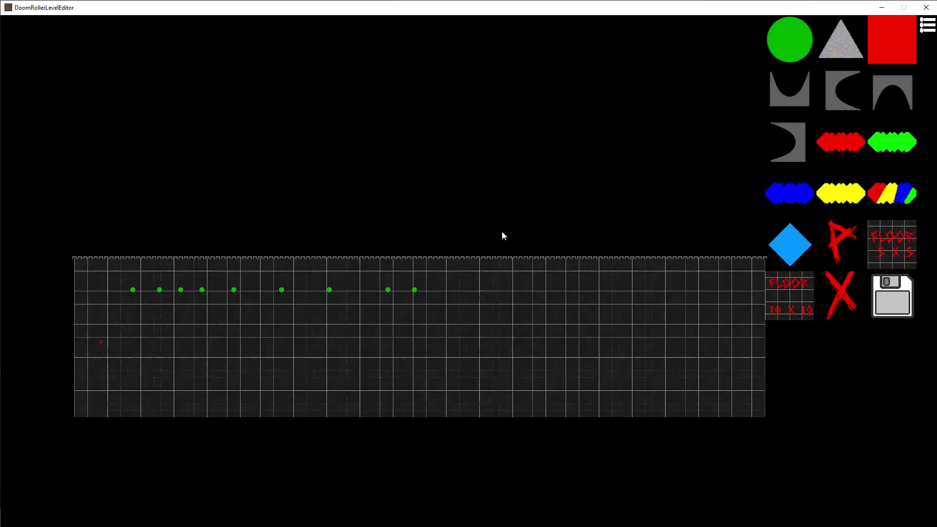
scroll(629, 294, "up", 3)
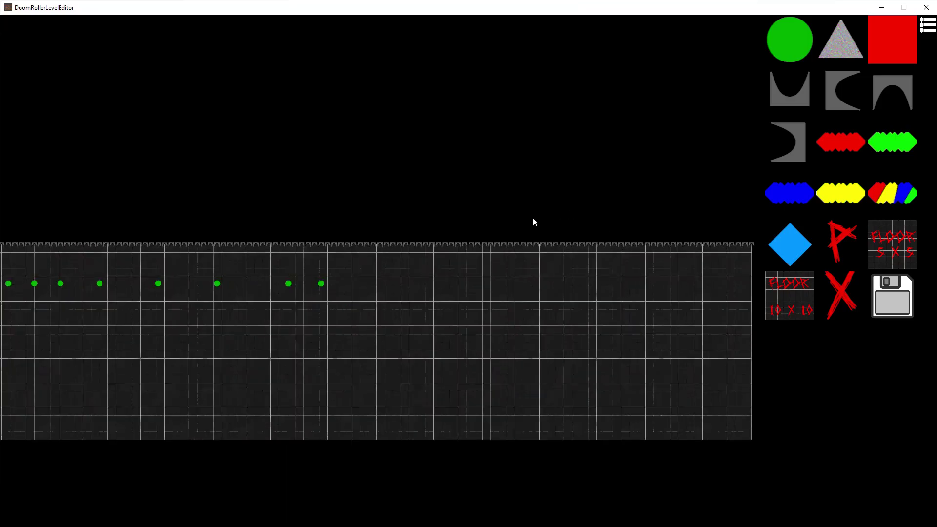
key("a")
scroll(573, 248, "up", 2)
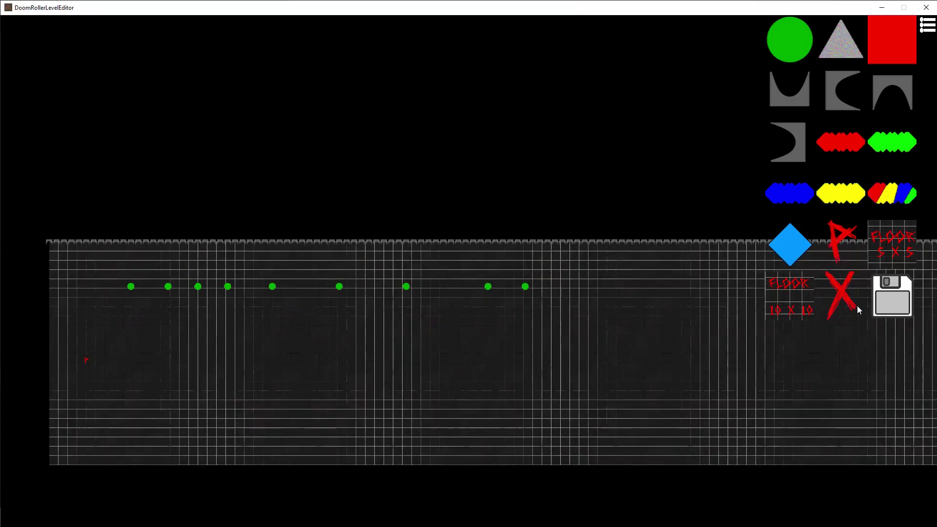
scroll(576, 248, "up", 2)
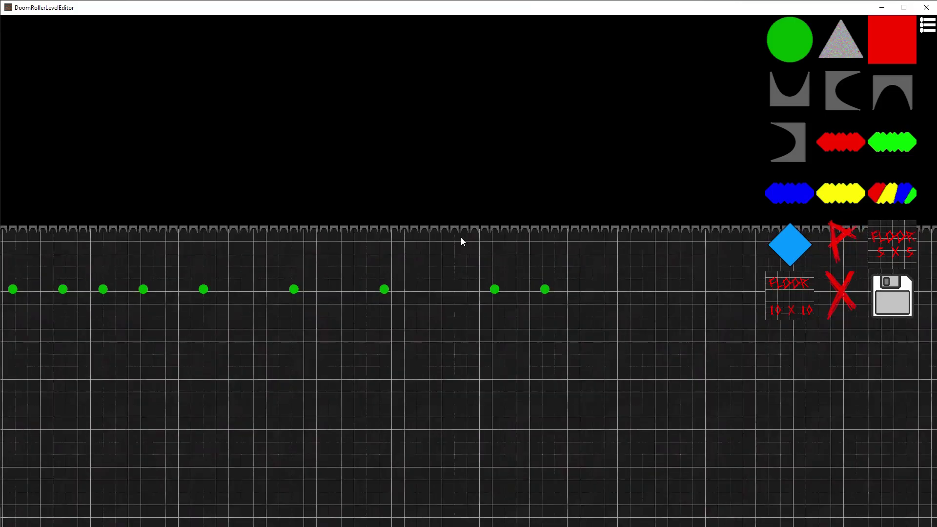
scroll(462, 238, "up", 2)
key("Left")
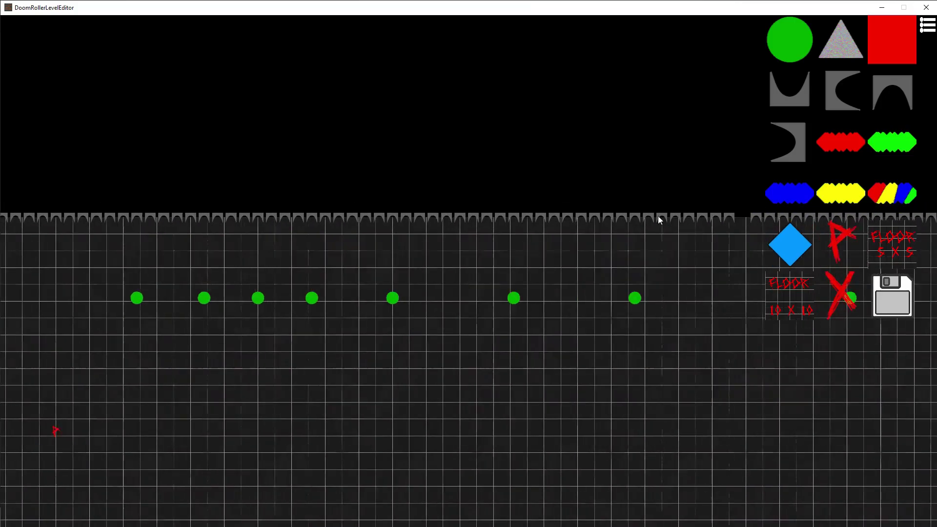
middle_click_drag(682, 241, 3, 226)
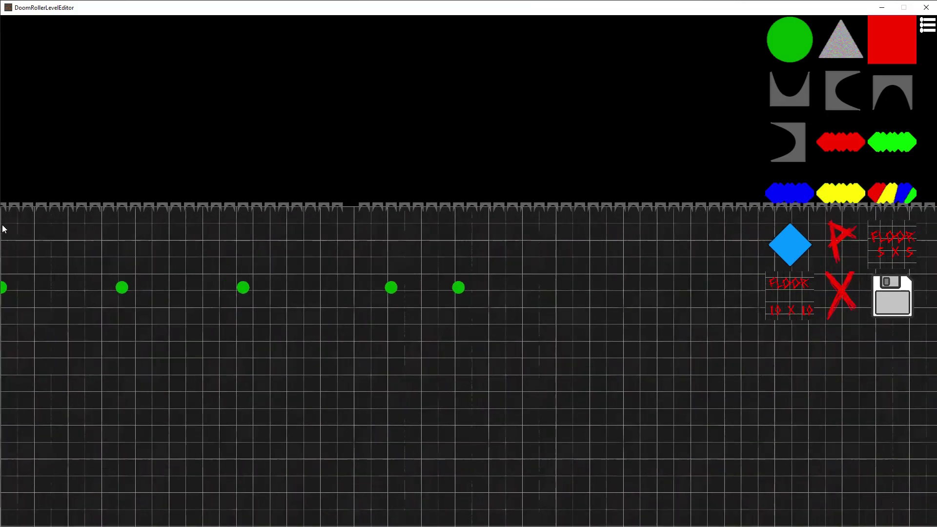
middle_click_drag(649, 241, 448, 244)
key("Right")
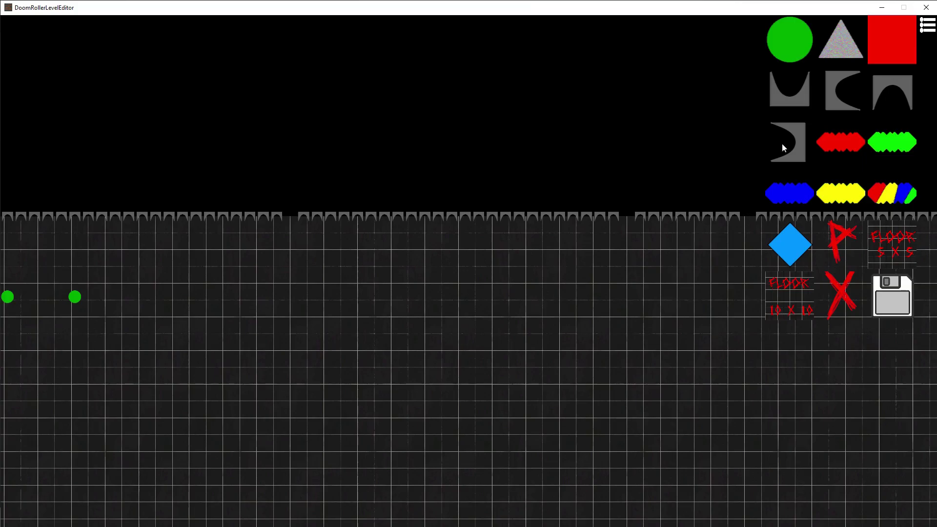
left_click(802, 33)
left_click(748, 217)
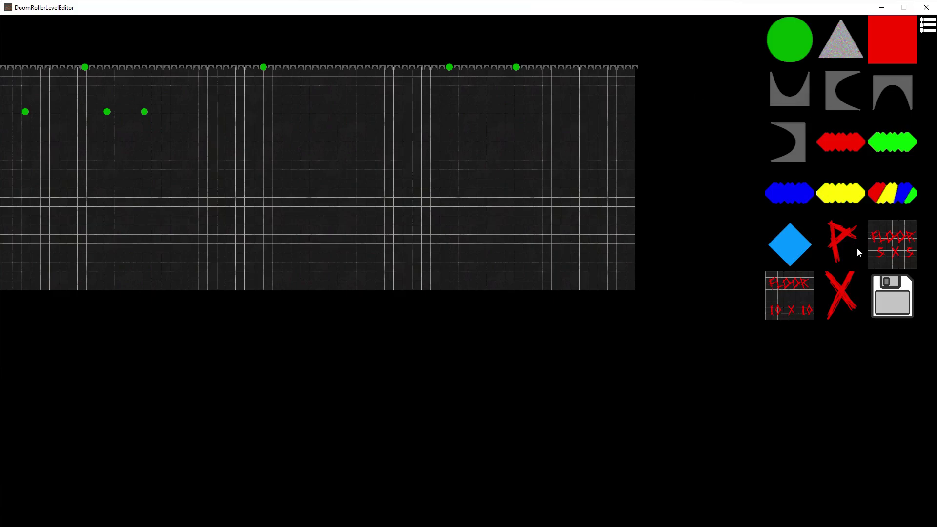
Place a green circle on the floor's lower-right corner
scroll(649, 171, "up", 3)
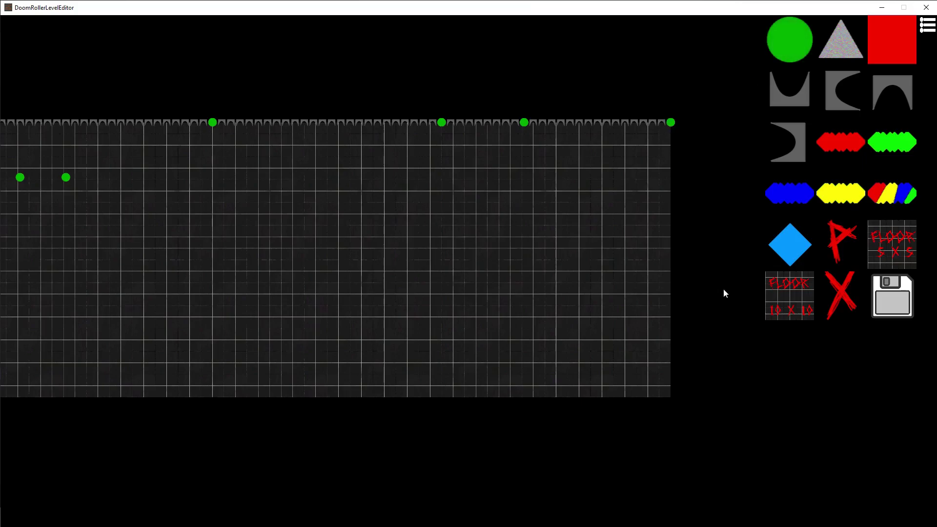
left_click(670, 396)
middle_click_drag(677, 291, 635, 254)
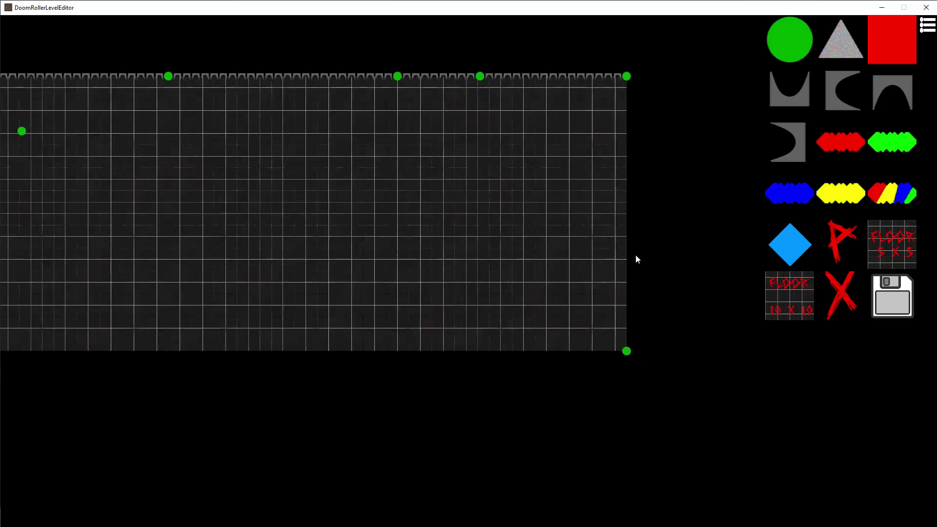
Stack two more green circles directly above the one at the floor's lower-right corner
scroll(640, 279, "up", 2)
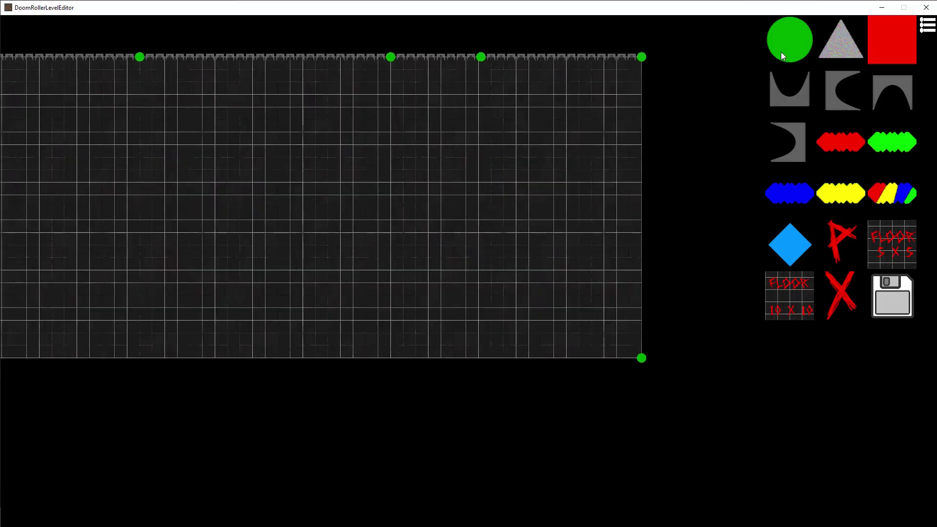
middle_click_drag(550, 201, 508, 204)
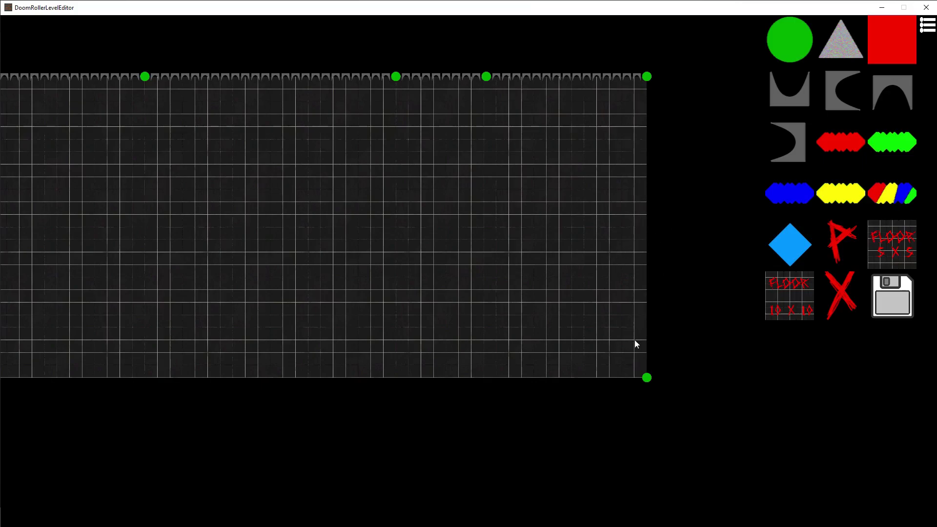
left_click(646, 369)
left_click(647, 359)
middle_click_drag(597, 280, 579, 296)
middle_click_drag(600, 215, 575, 313)
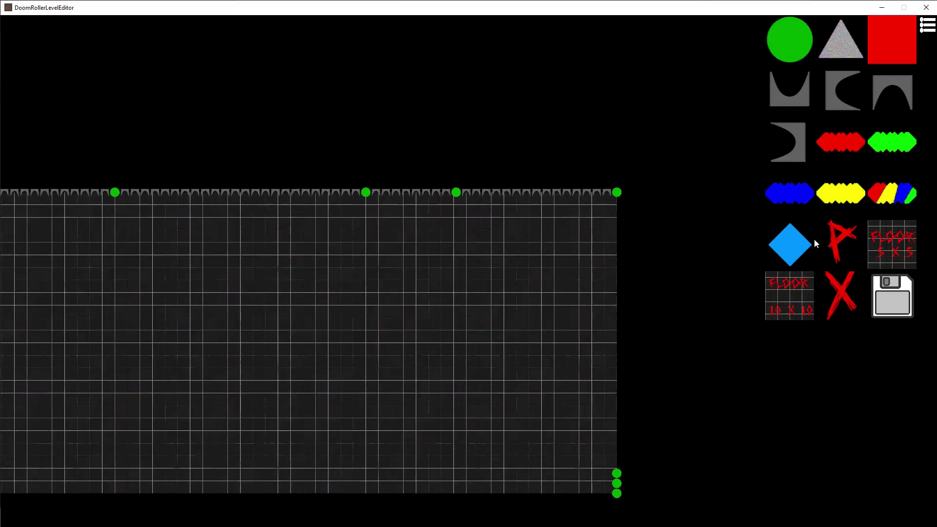
middle_click_drag(690, 330, 701, 242)
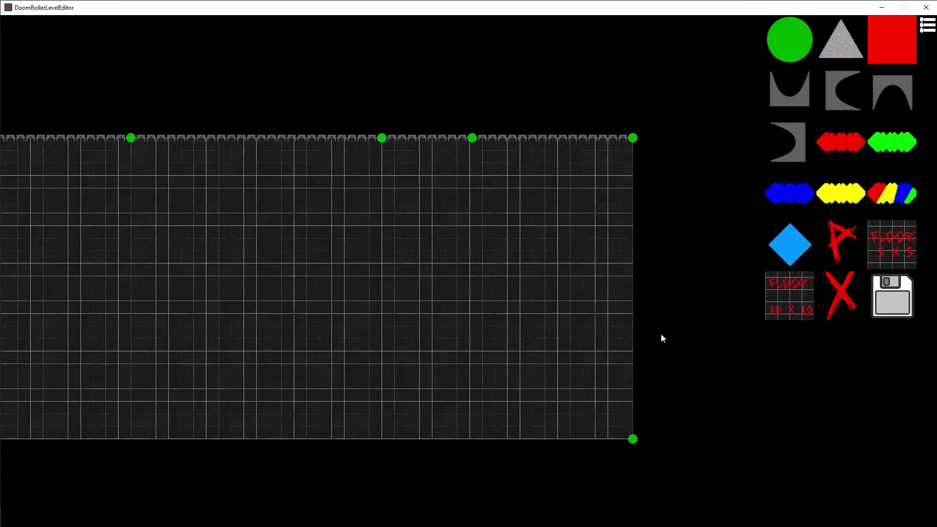
Scatter four more green circles over the right-hand part of the floor, between the blue diamonds and the end wall
middle_click_drag(455, 295, 595, 288)
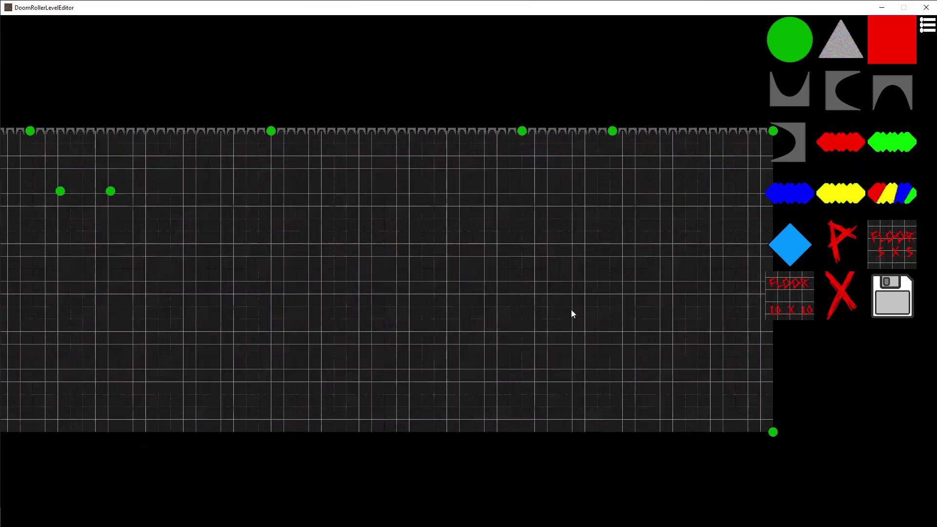
middle_click_drag(478, 279, 708, 247)
middle_click_drag(422, 273, 572, 268)
middle_click_drag(457, 309, 600, 305)
middle_click_drag(357, 288, 581, 288)
middle_click_drag(493, 318, 327, 314)
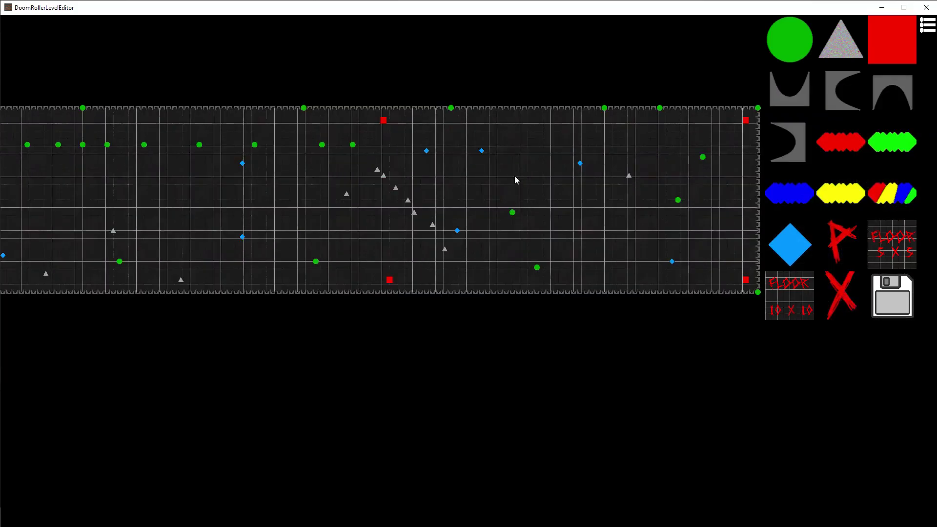
left_click(524, 145)
left_click(586, 219)
left_click(740, 194)
left_click(647, 138)
middle_click_drag(431, 218, 367, 219)
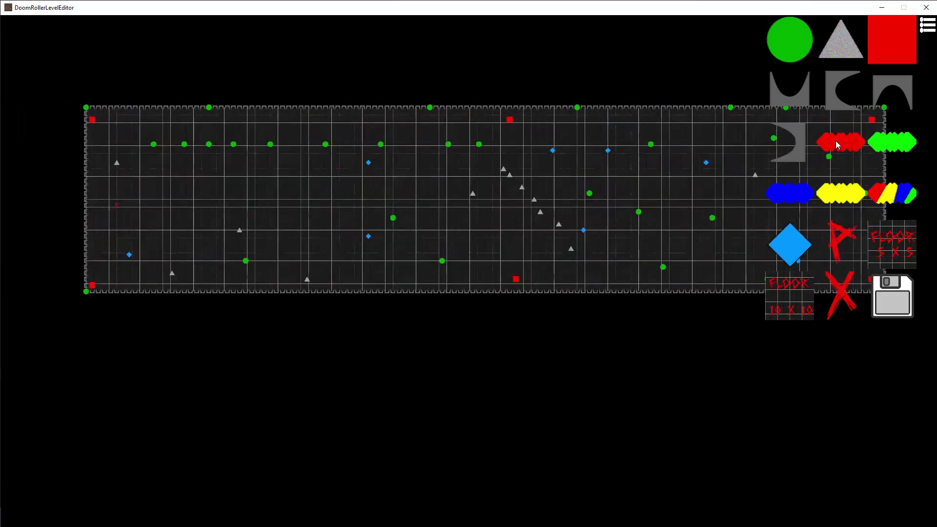
Place green hexagon strips on the floor and save the level as Level1
left_click(899, 147)
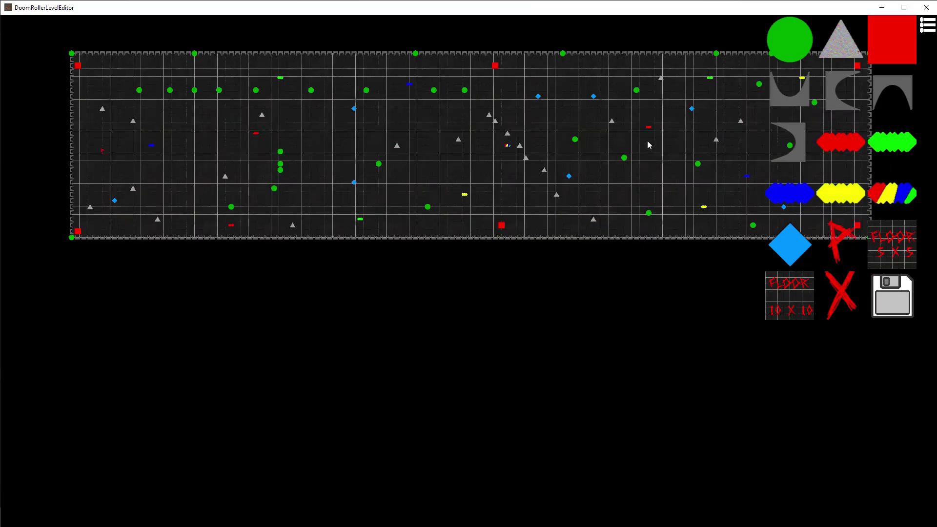
left_click(892, 296)
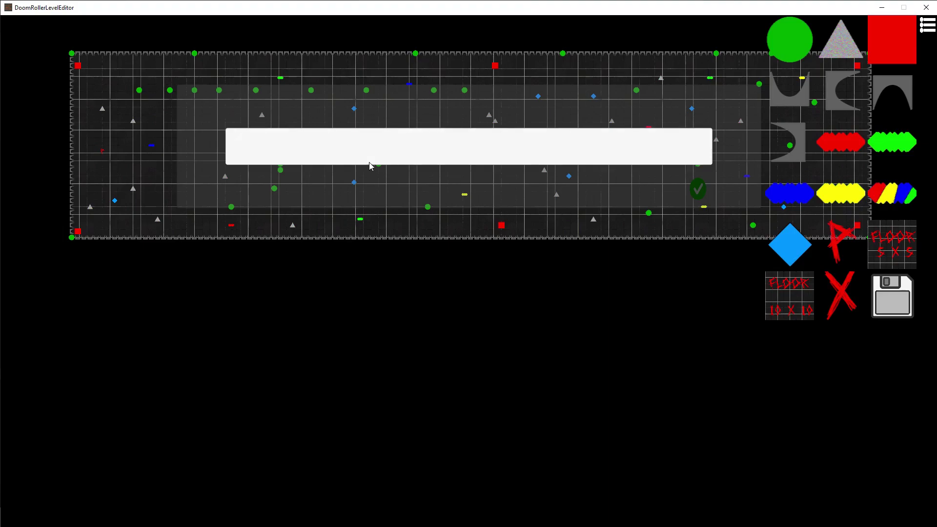
type("Level1")
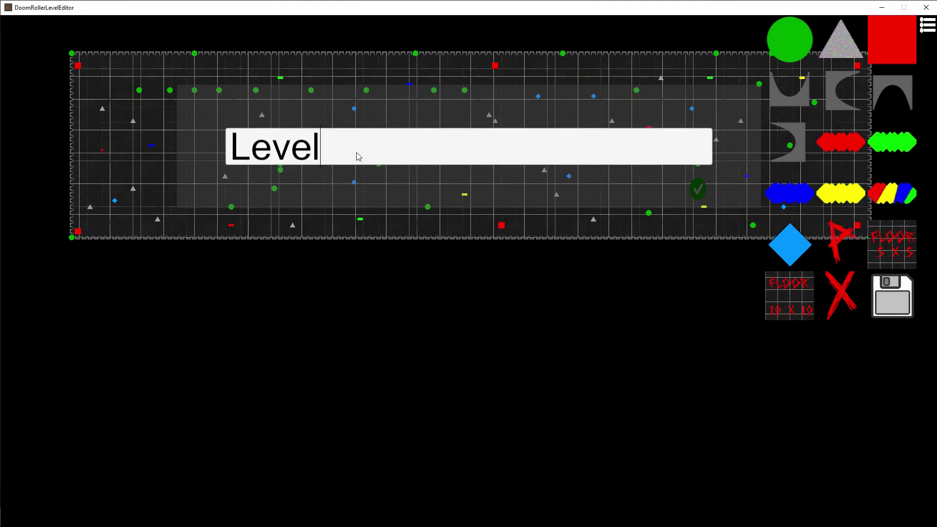
left_click(698, 189)
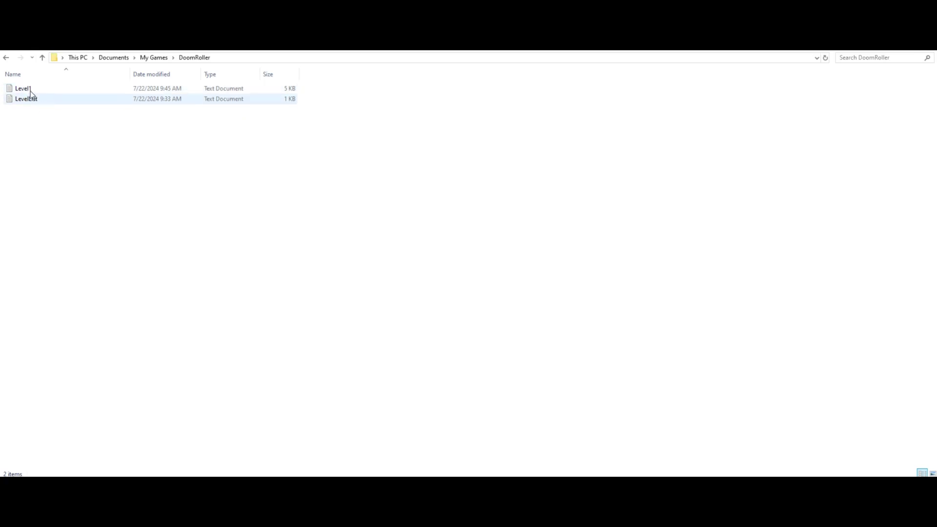
Open the LevelList text file in the My Games DoomRoller folder to review its level entry format, and close it
left_click(141, 101)
double_click(44, 99)
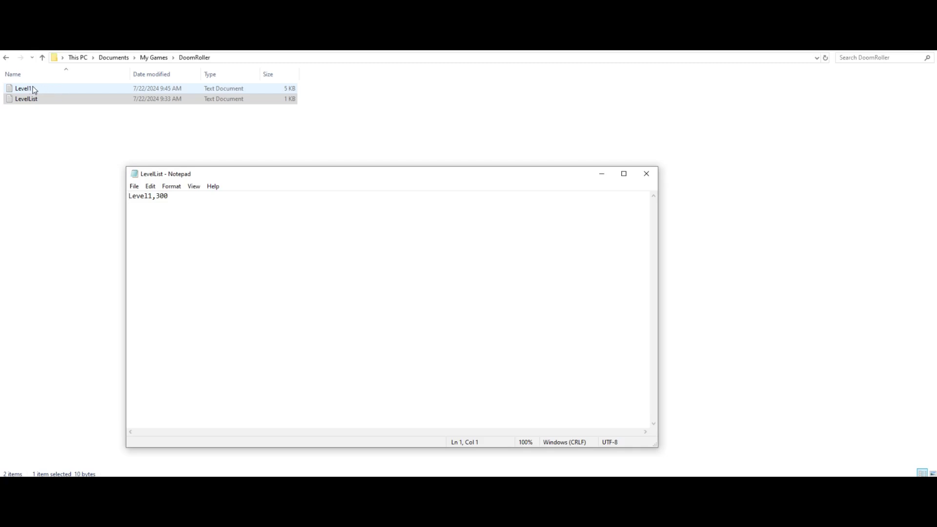
left_click(29, 100)
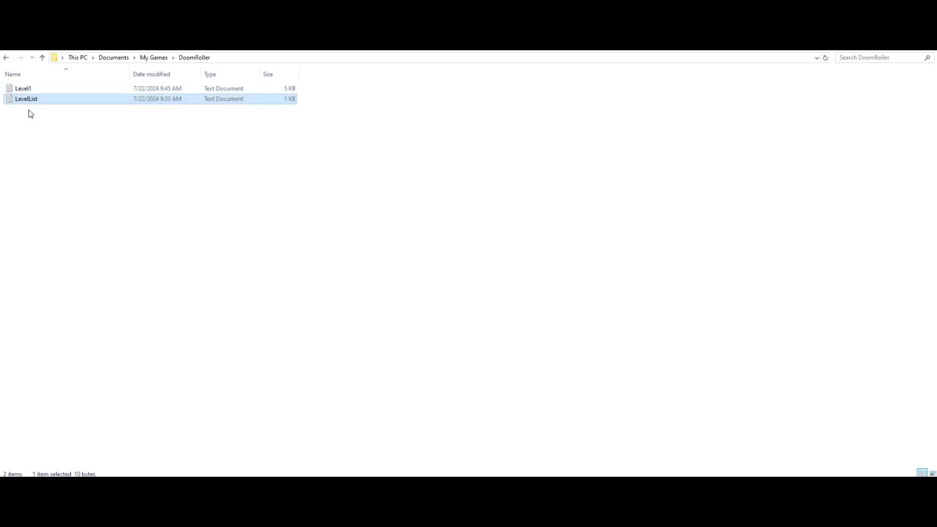
Duplicate the Level1 text file within the DoomRoller folder
left_click(30, 112)
left_click(37, 93)
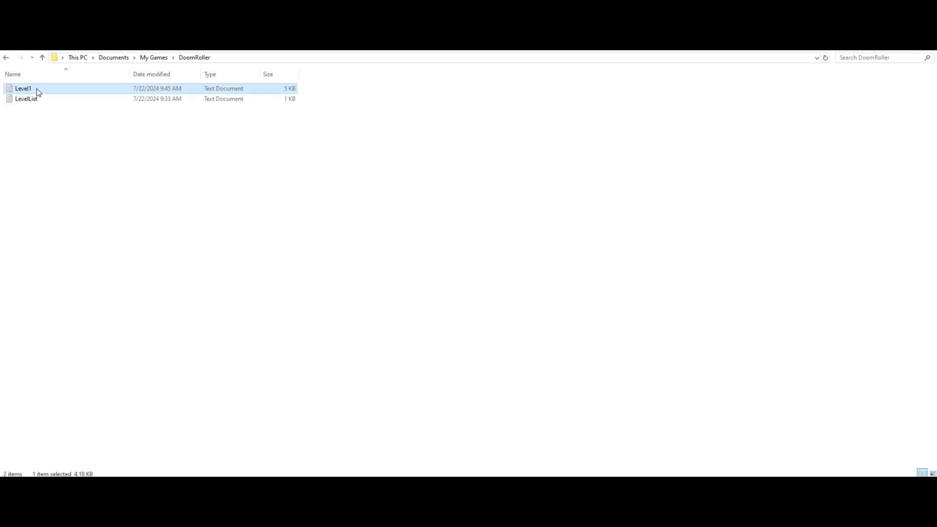
right_click(35, 121)
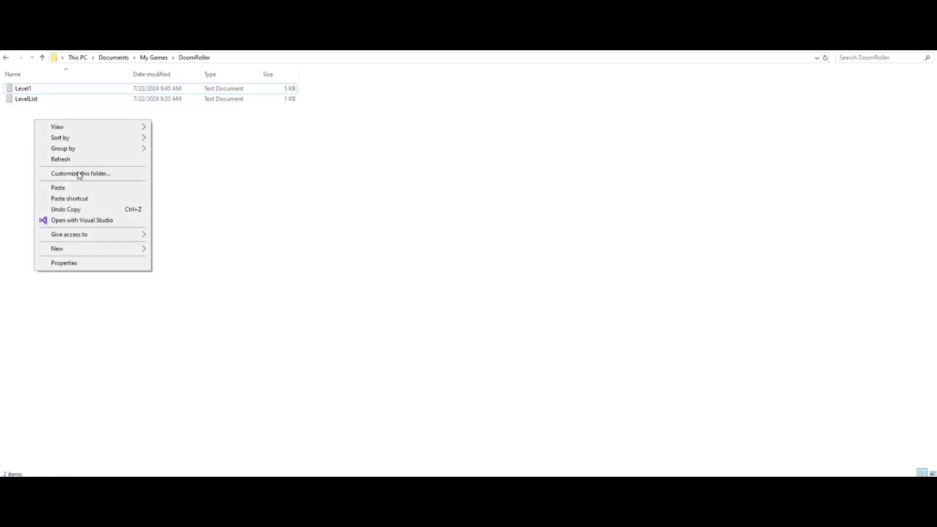
left_click(73, 189)
Rename the copy of the Level1 file as MyNerdLevel
left_click(57, 128)
left_click(49, 92)
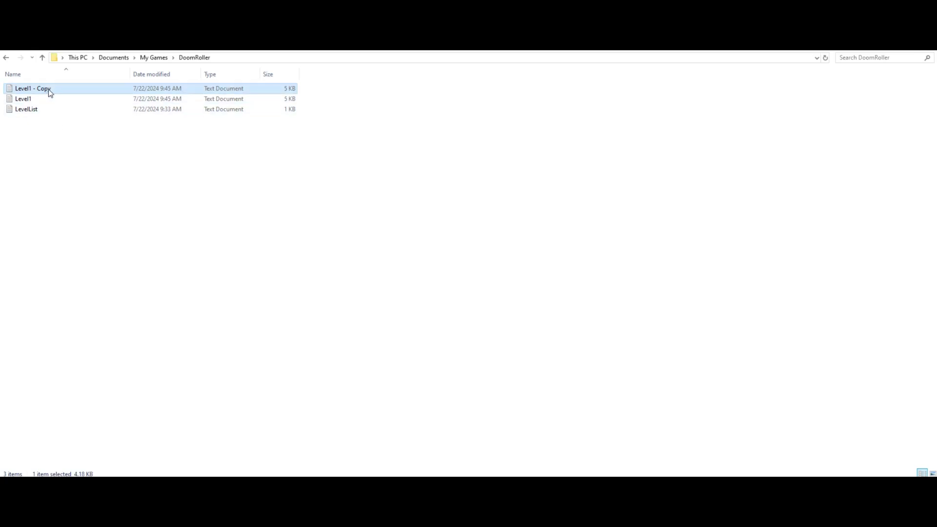
left_click(58, 87)
type("MyNerdLevel")
key("Return")
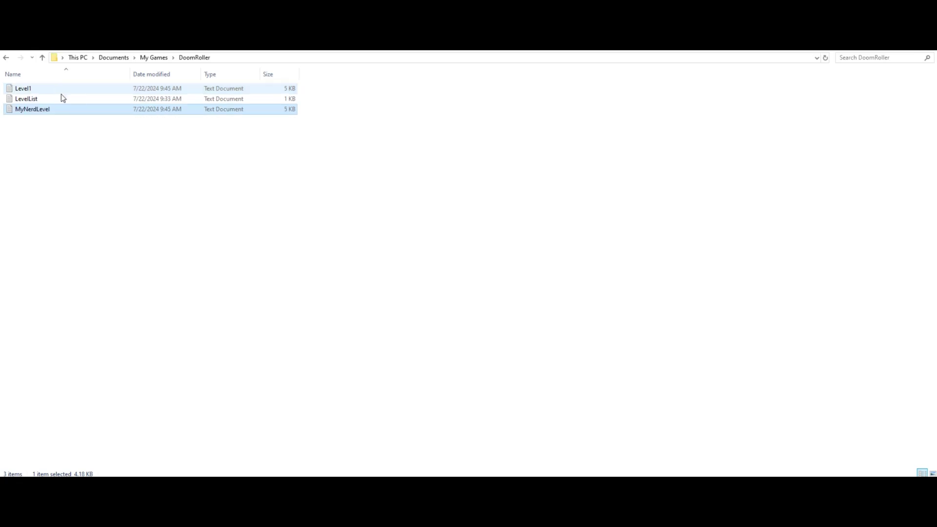
double_click(44, 99)
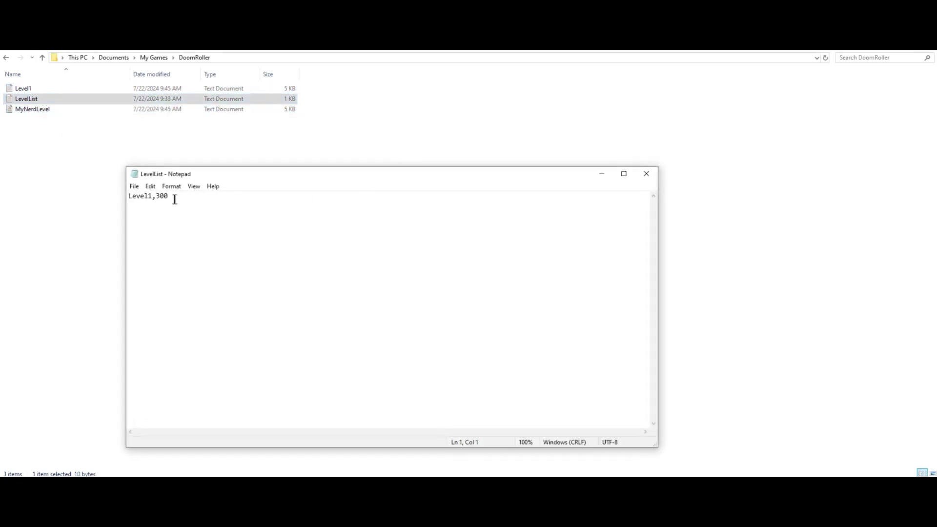
left_click(182, 197)
key("Return")
Copy the MyNerdLevel file name, add the line MyNerdLevel,300 below the first entry in LevelList, and save the file
left_click(37, 112)
left_click(38, 111)
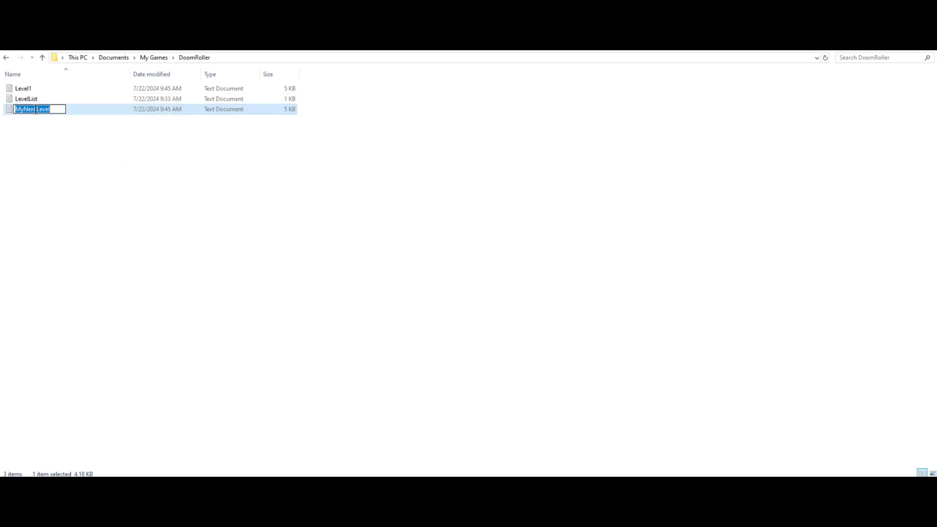
left_click(38, 101)
double_click(37, 99)
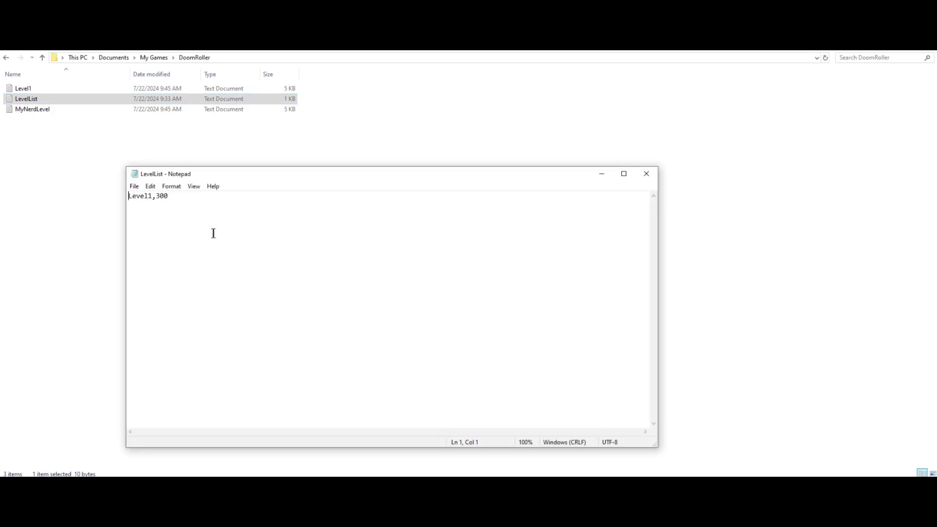
left_click(174, 196)
key("Return")
key("ctrl+v")
type(",")
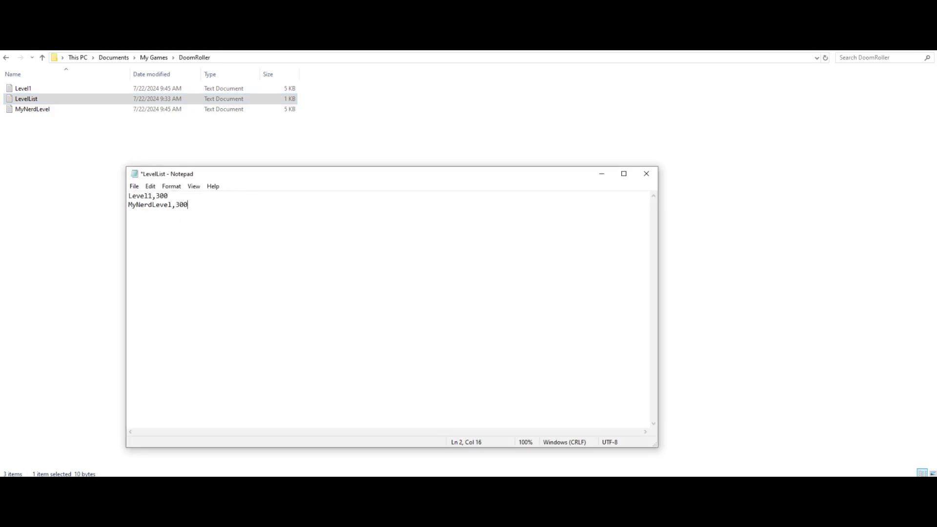
key("ctrl+s")
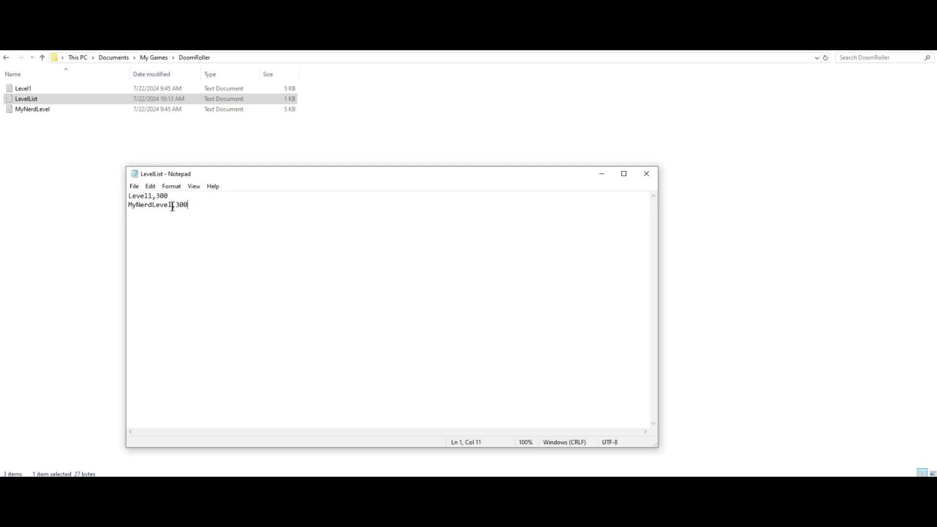